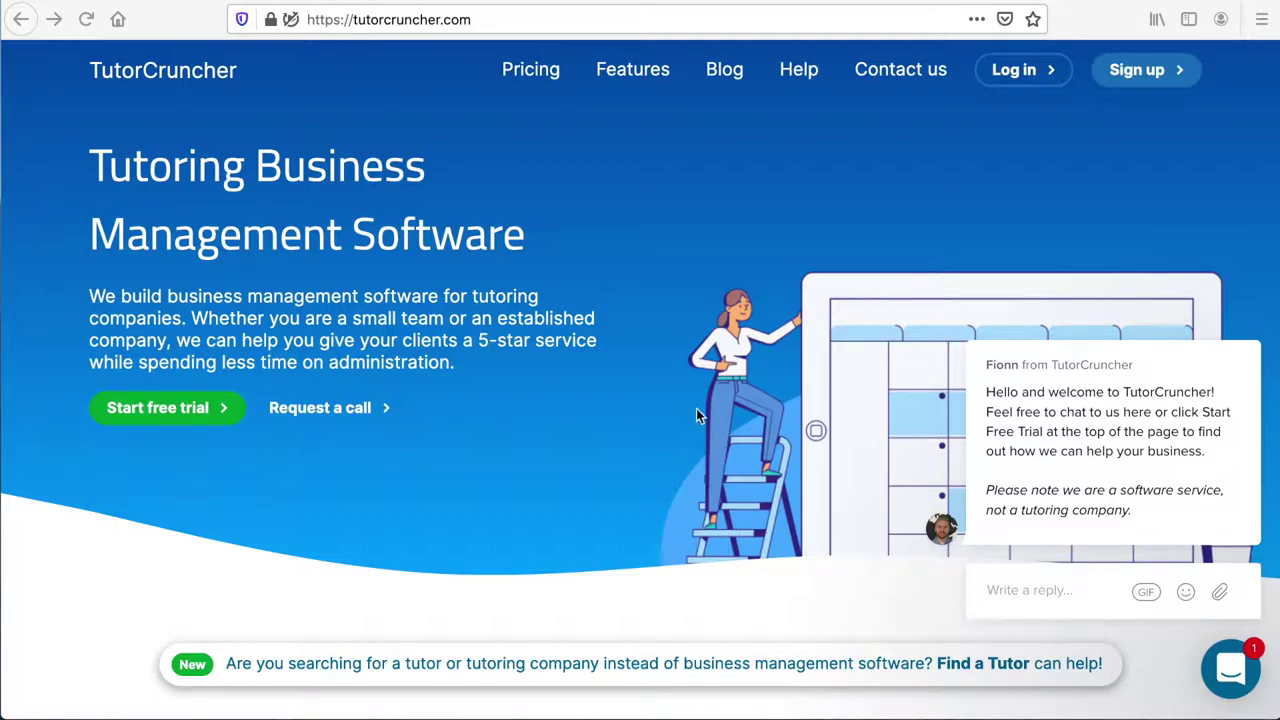
Browse the TutorCruncher home page and features overview, then return to the home page top.
{"action": "scroll", "coordinate": [697, 415], "scroll_direction": "down", "scroll_amount": 3}
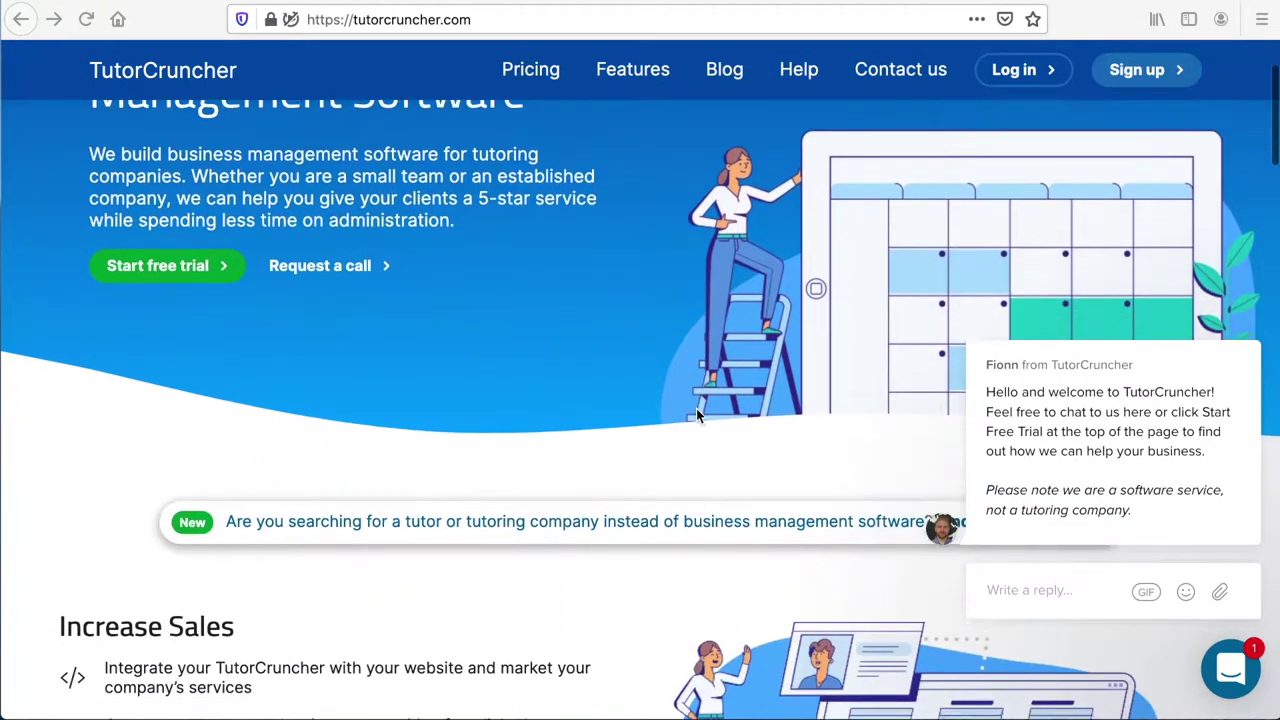
{"action": "scroll", "coordinate": [697, 415], "scroll_direction": "down", "scroll_amount": 5}
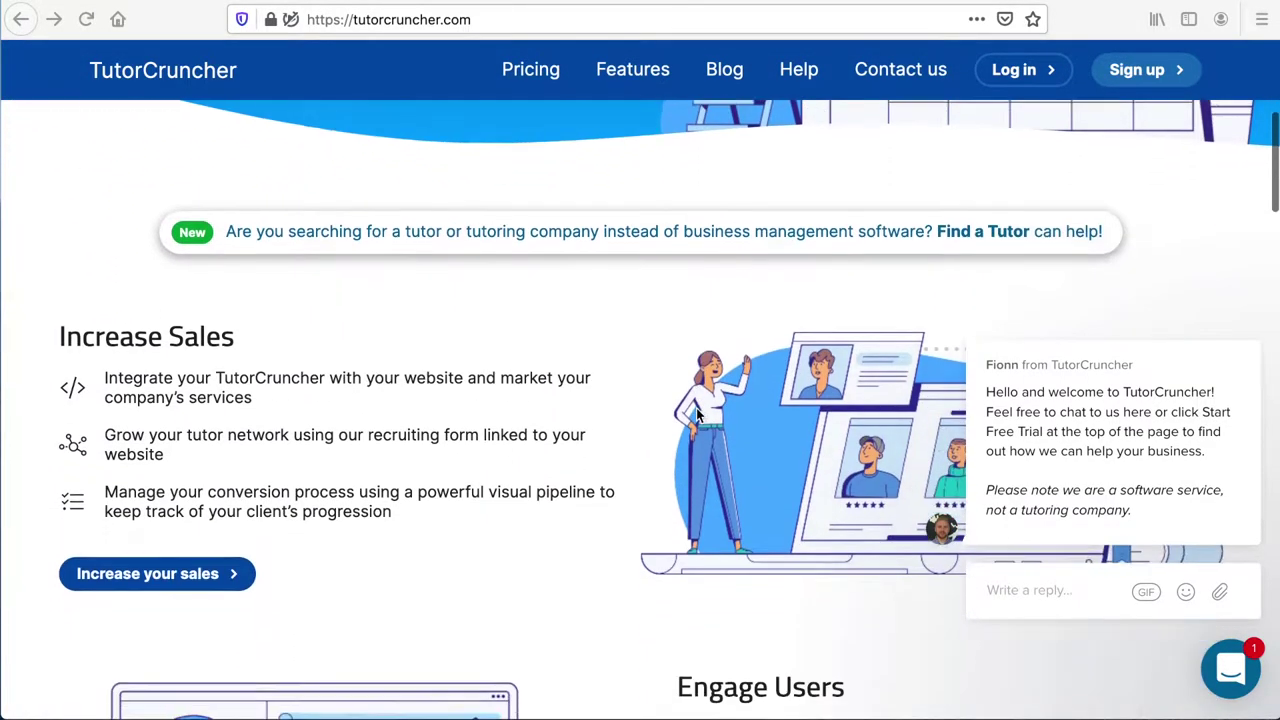
{"action": "scroll", "coordinate": [697, 415], "scroll_direction": "down", "scroll_amount": 7}
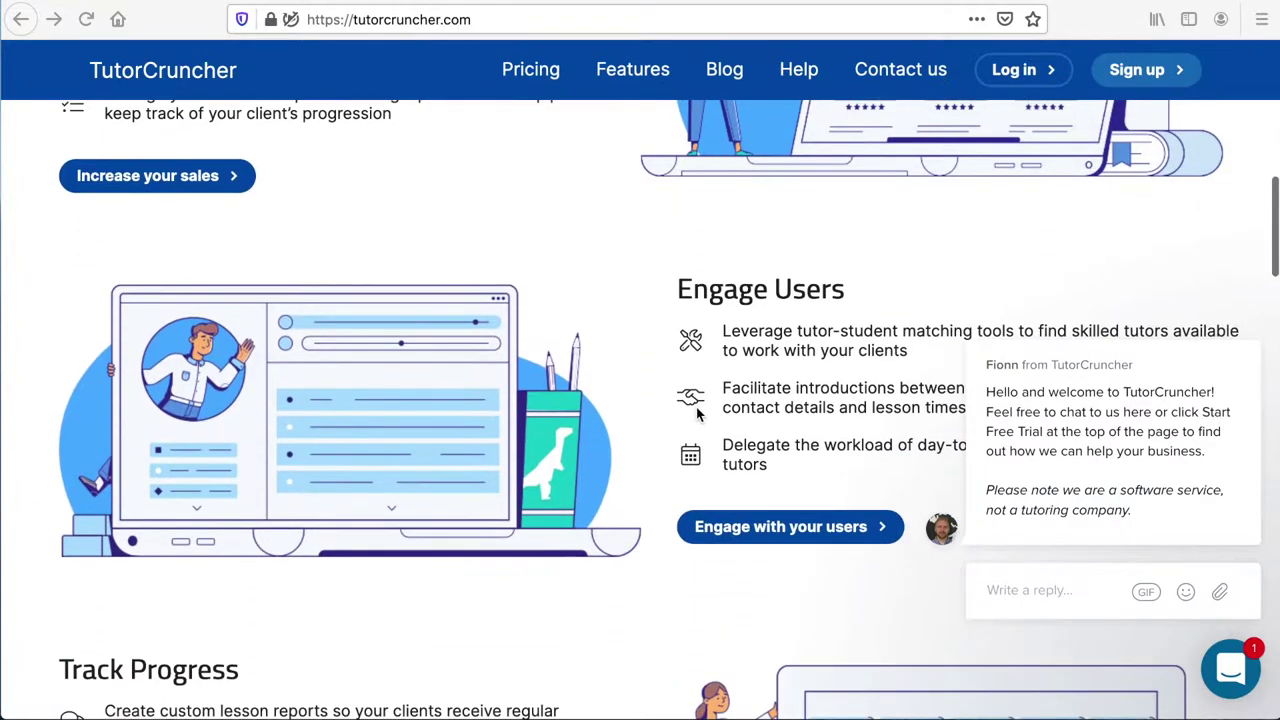
{"action": "scroll", "coordinate": [697, 415], "scroll_direction": "down", "scroll_amount": 9}
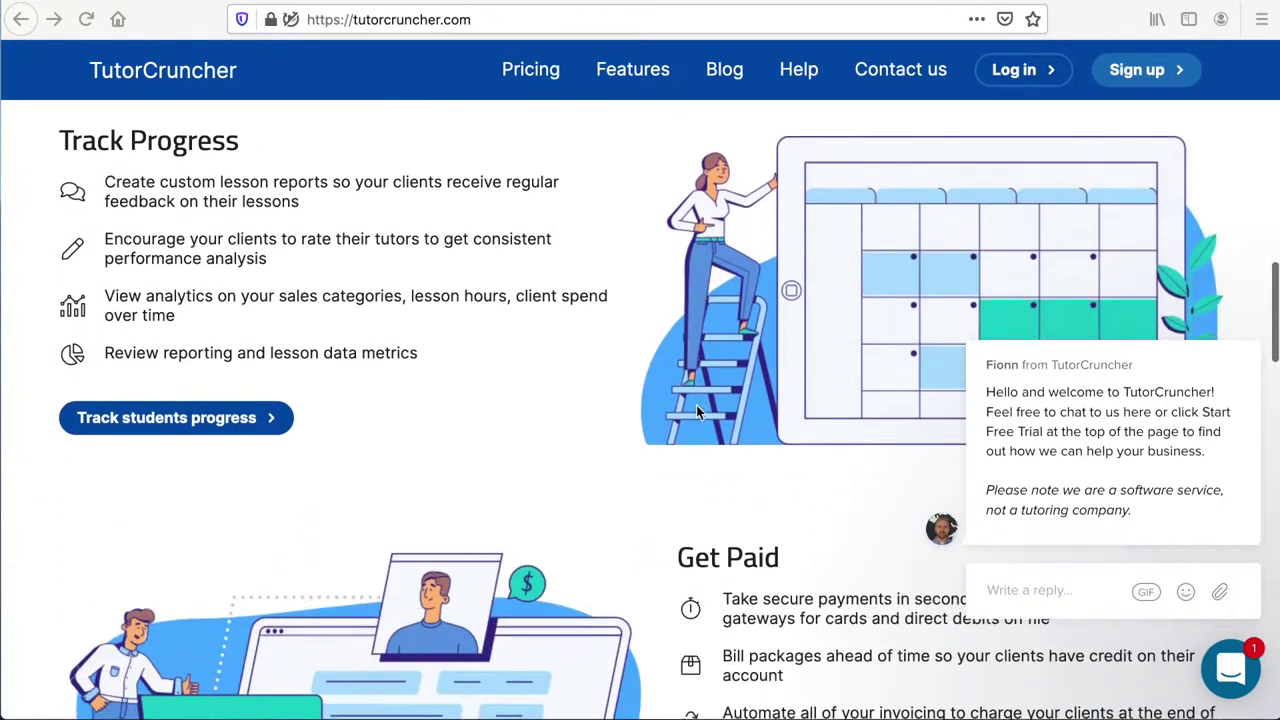
{"action": "scroll", "coordinate": [697, 413], "scroll_direction": "down", "scroll_amount": 8}
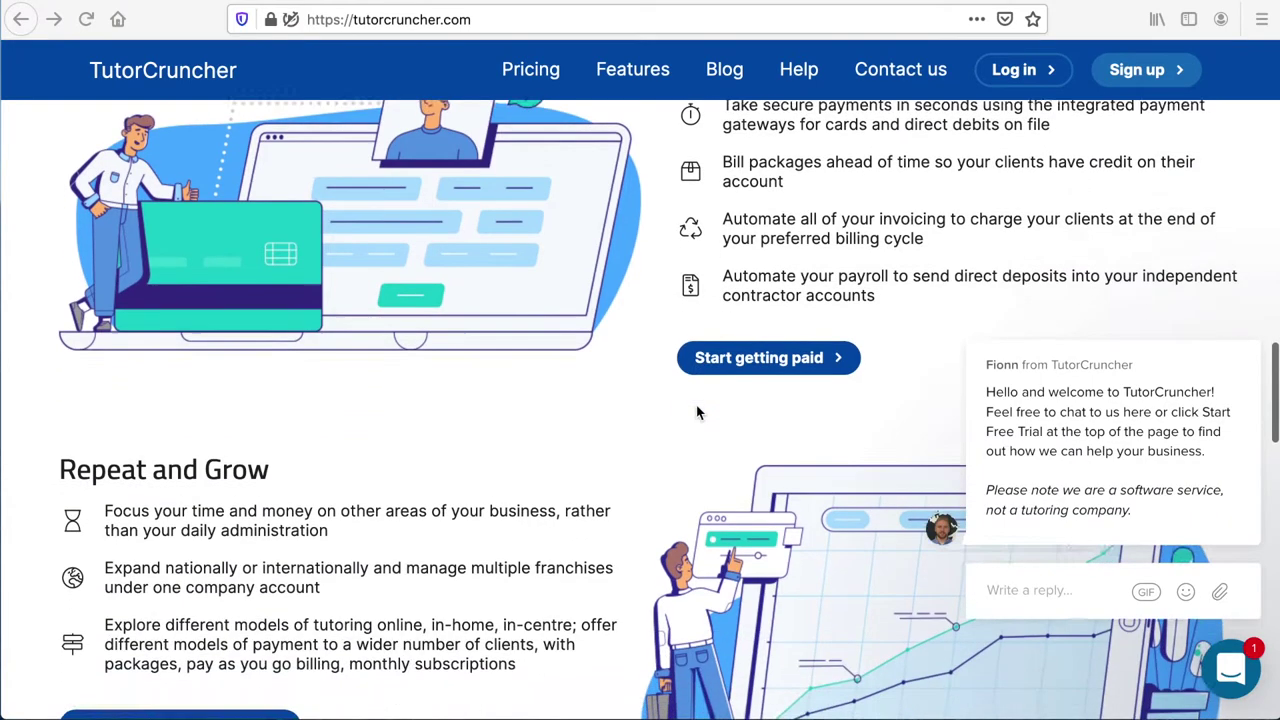
{"action": "scroll", "coordinate": [697, 413], "scroll_direction": "down", "scroll_amount": 13}
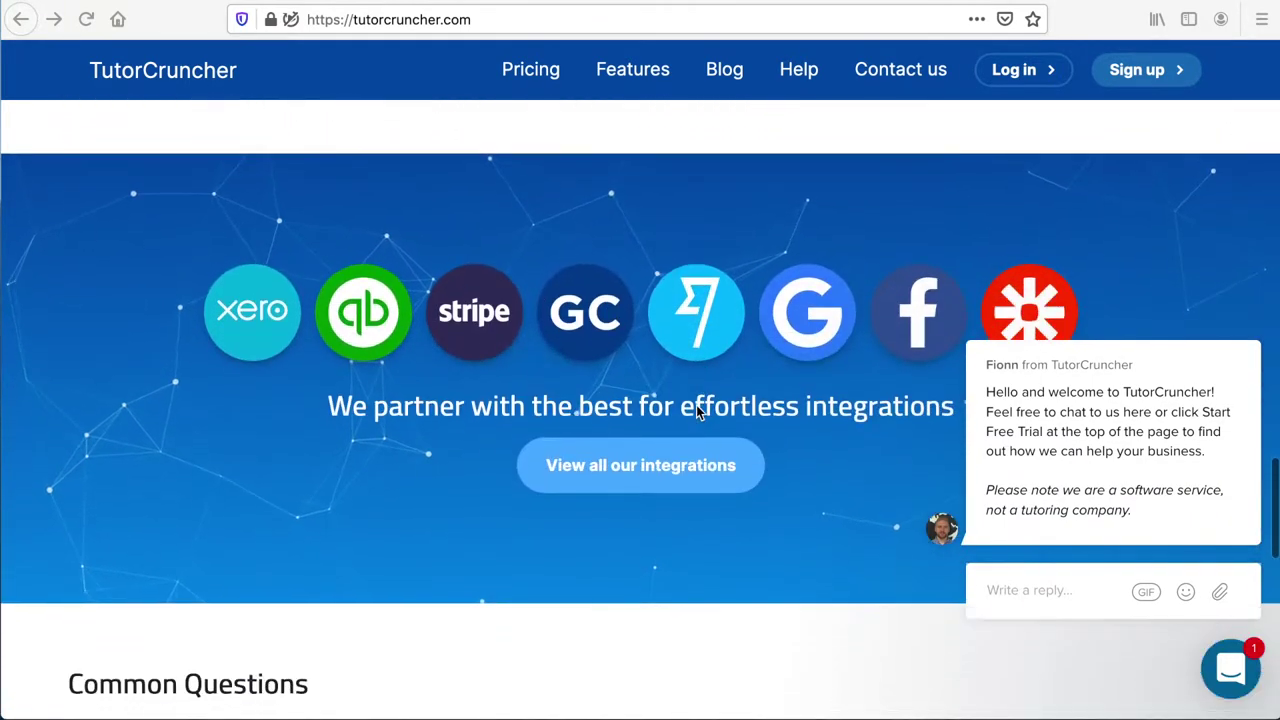
{"action": "scroll", "coordinate": [697, 410], "scroll_direction": "down", "scroll_amount": 10}
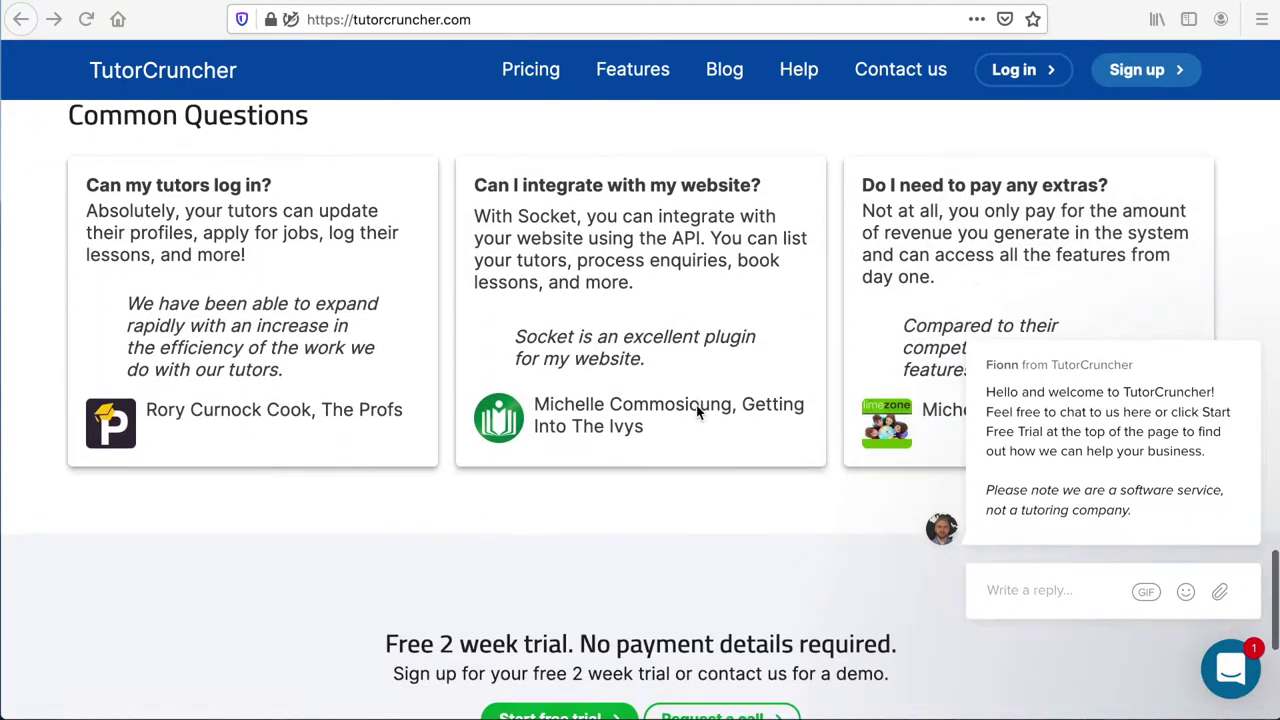
{"action": "scroll", "coordinate": [697, 412], "scroll_direction": "down", "scroll_amount": 7}
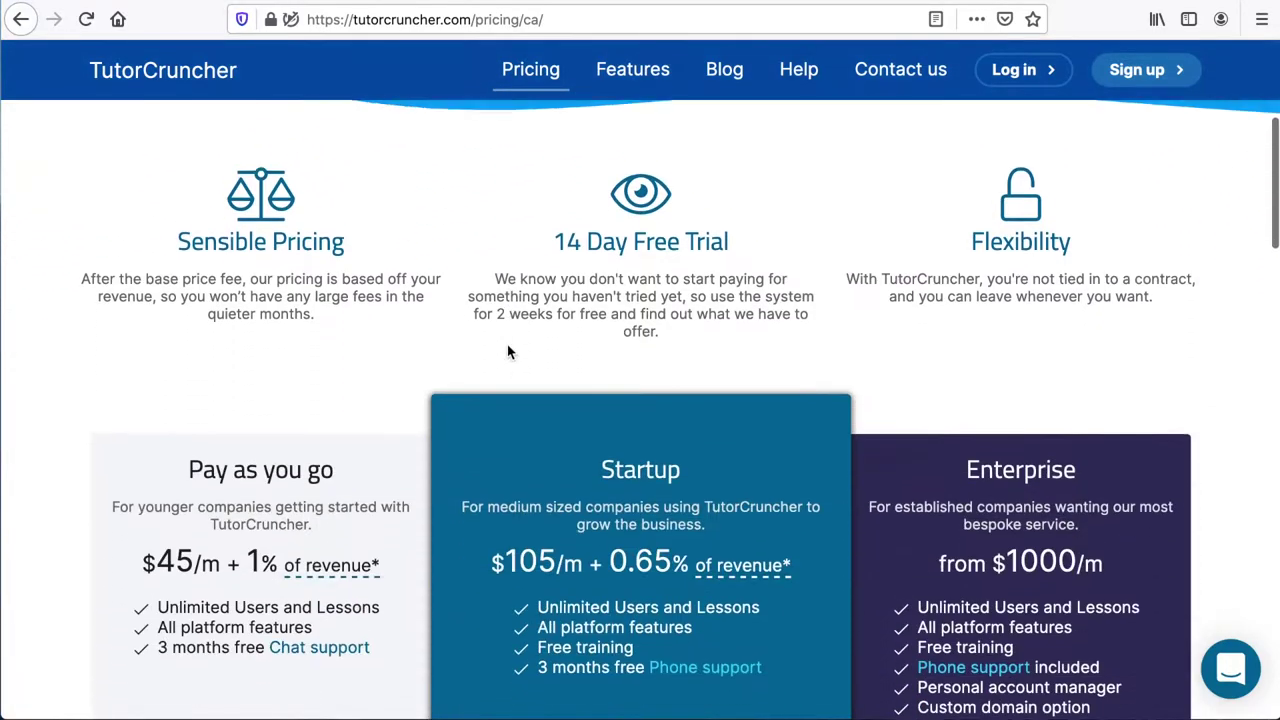
{"action": "scroll", "coordinate": [507, 350], "scroll_direction": "down", "scroll_amount": 5}
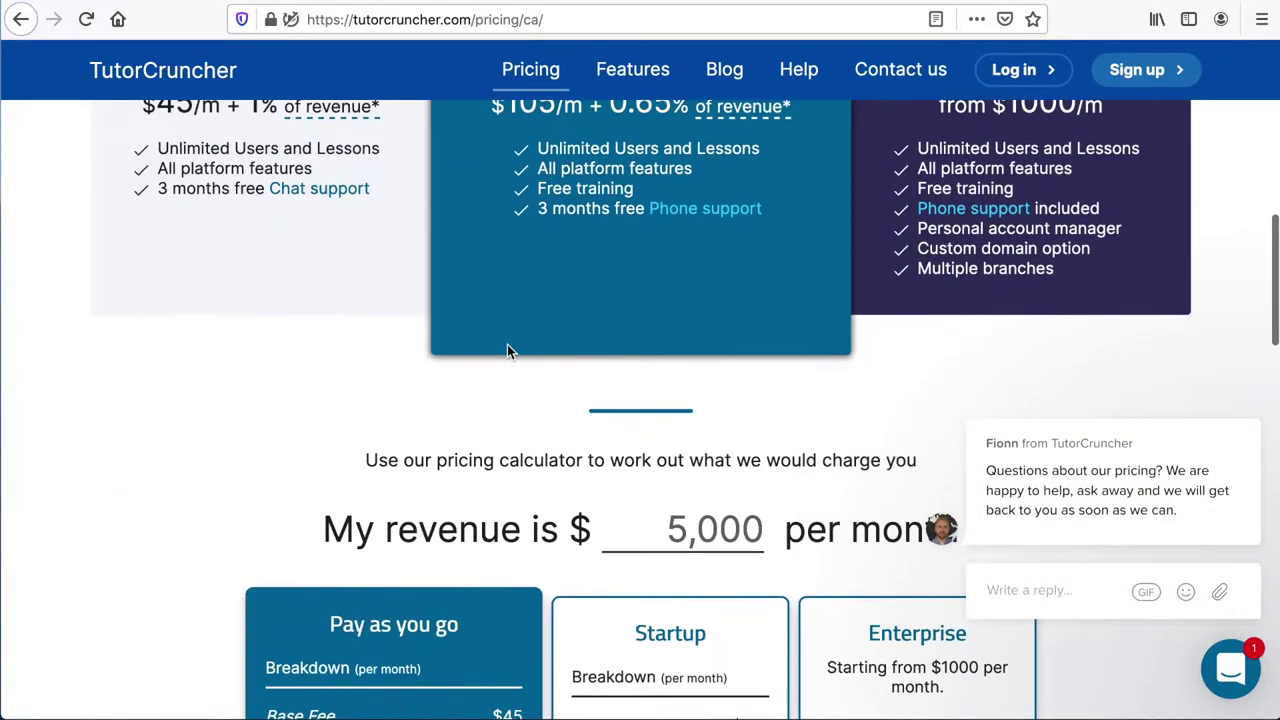
{"action": "scroll", "coordinate": [507, 344], "scroll_direction": "down", "scroll_amount": 7}
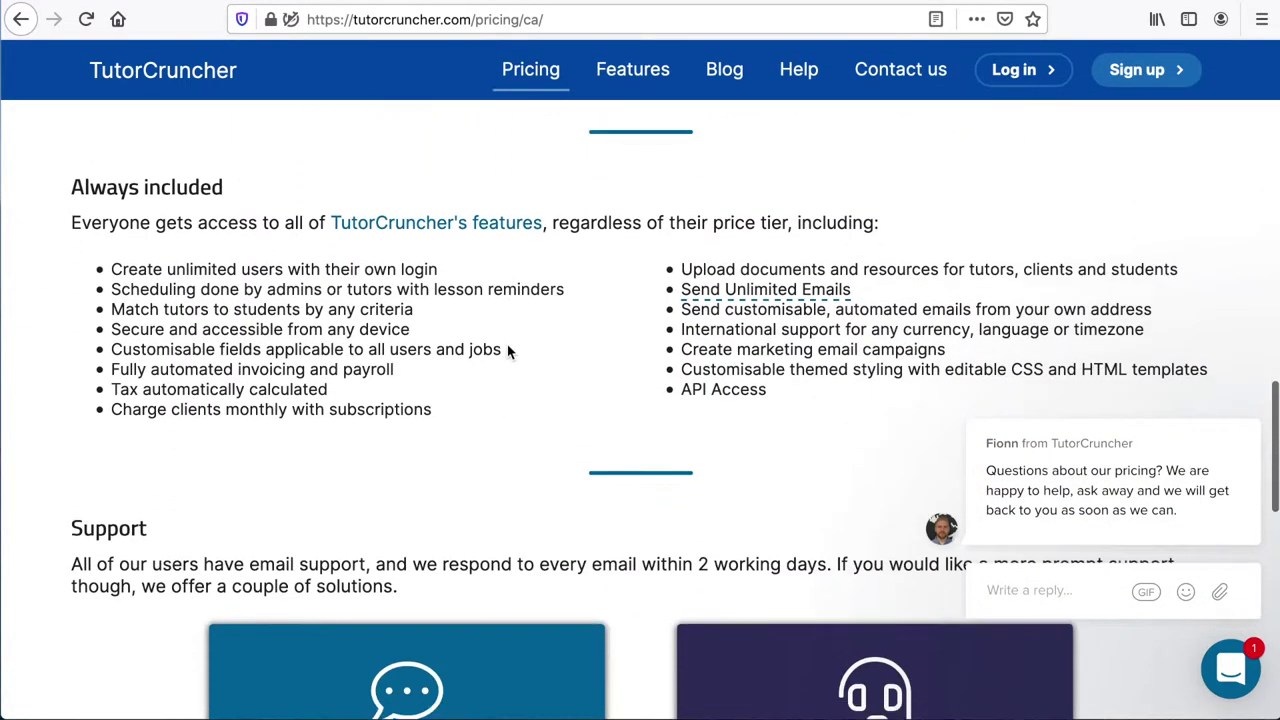
{"action": "scroll", "coordinate": [507, 344], "scroll_direction": "down", "scroll_amount": 5}
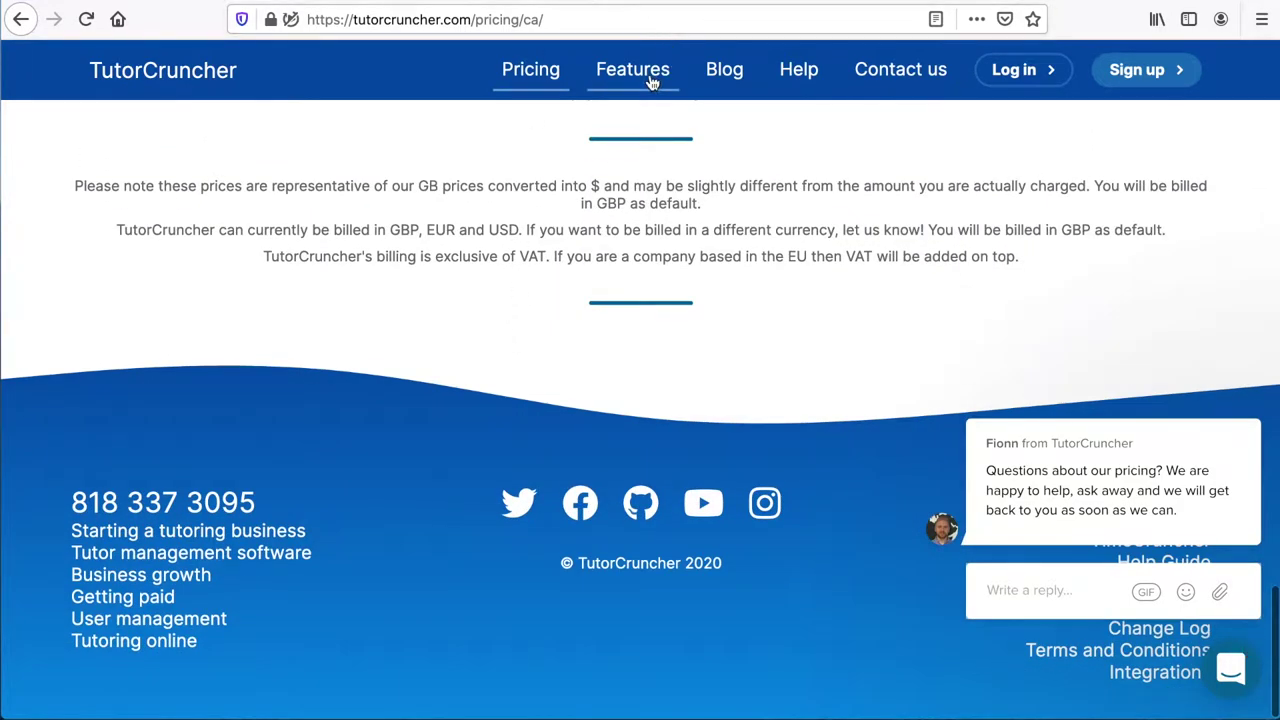
{"action": "left_click", "coordinate": [648, 76]}
{"action": "scroll", "coordinate": [592, 297], "scroll_direction": "down", "scroll_amount": 3}
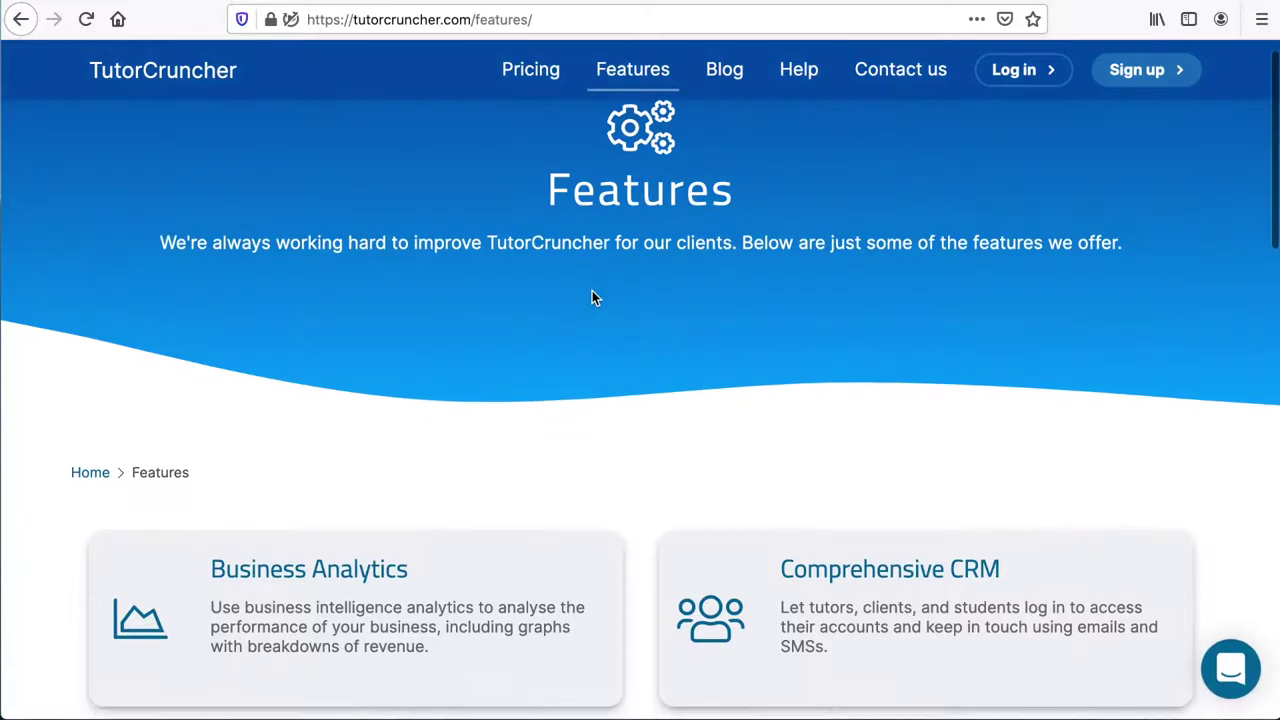
{"action": "scroll", "coordinate": [593, 296], "scroll_direction": "down", "scroll_amount": 5}
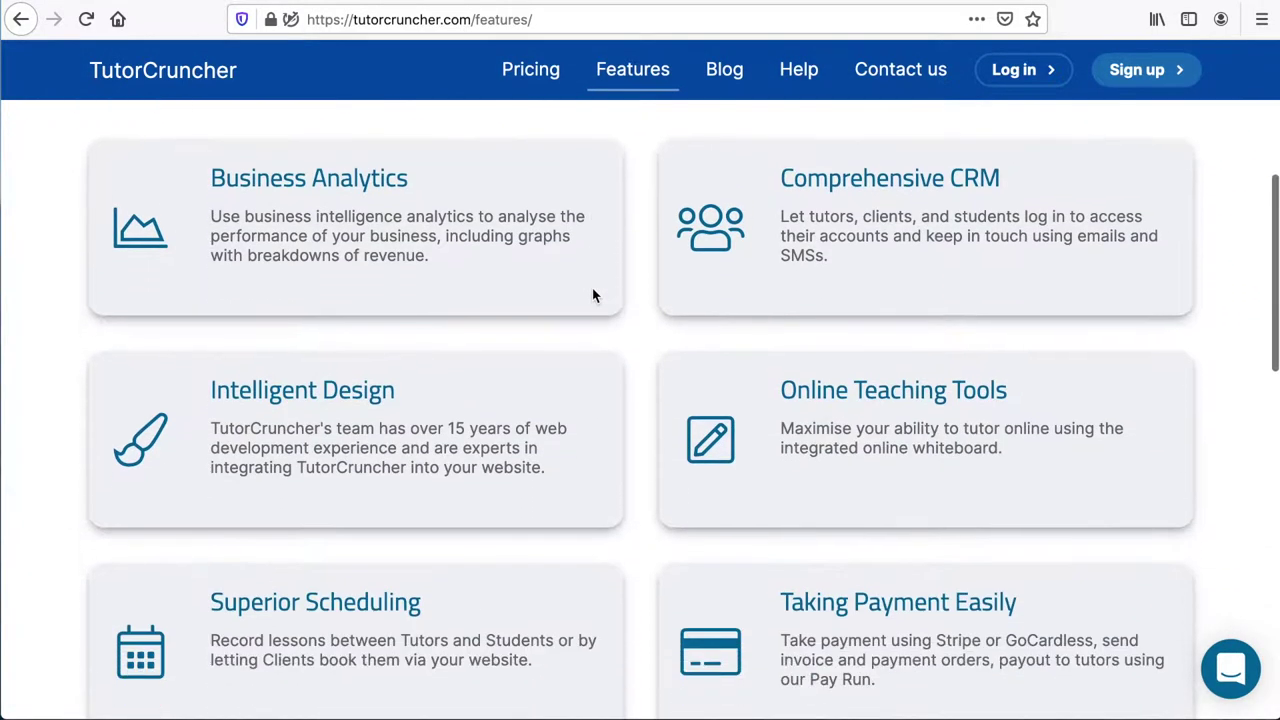
{"action": "scroll", "coordinate": [593, 297], "scroll_direction": "down", "scroll_amount": 6}
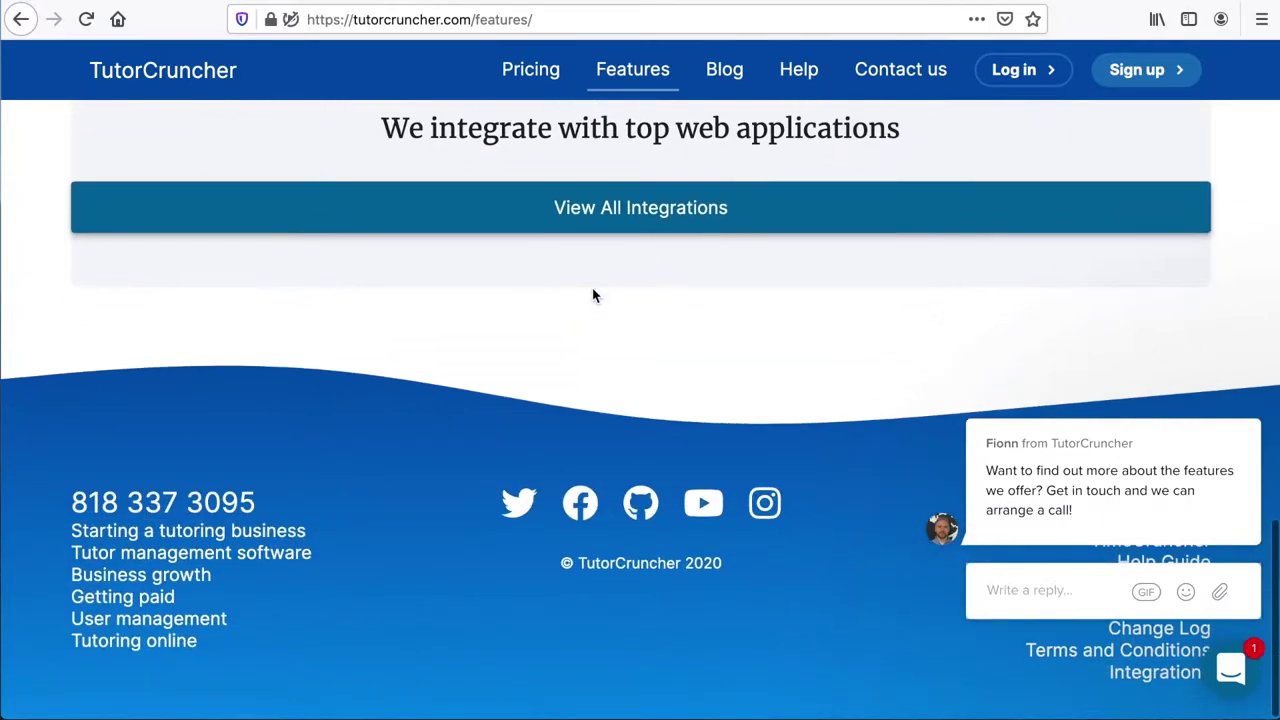
{"action": "key", "text": "alt+Left"}
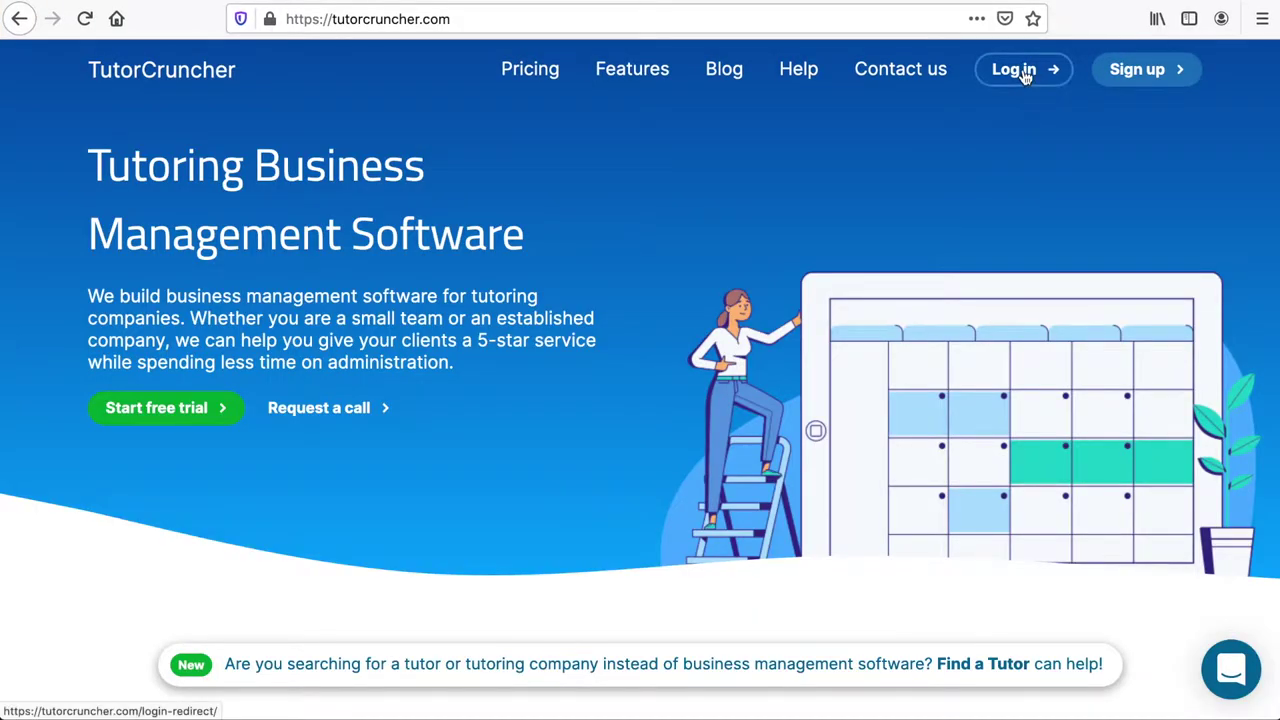
Log in, search System Settings for 'ss' and open Online Integrations.
{"action": "left_click", "coordinate": [1023, 72]}
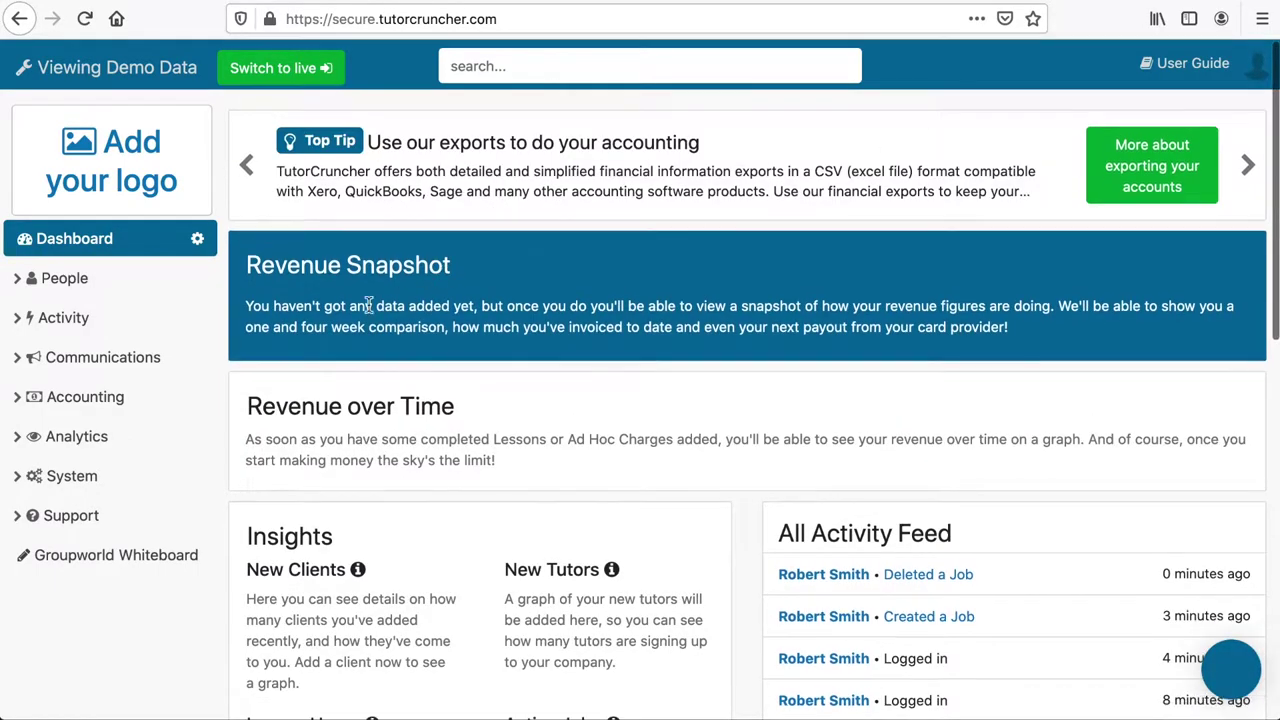
{"action": "left_click", "coordinate": [93, 488]}
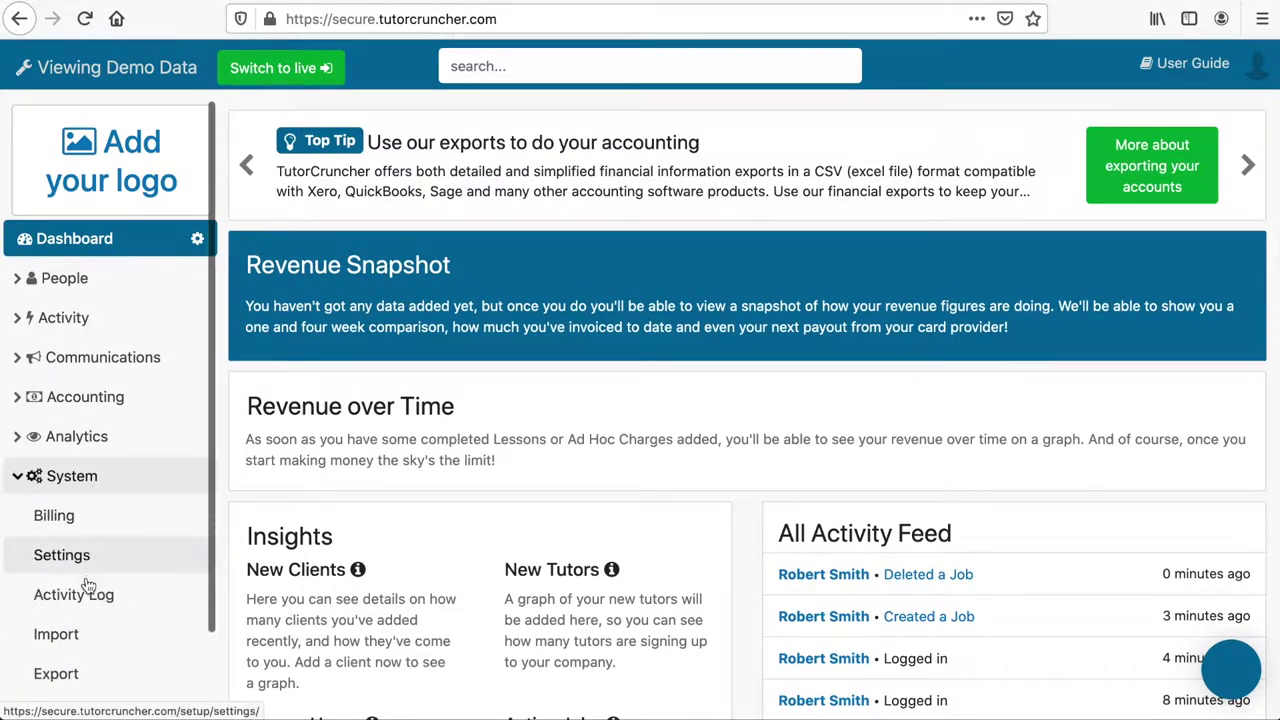
{"action": "left_click", "coordinate": [79, 562]}
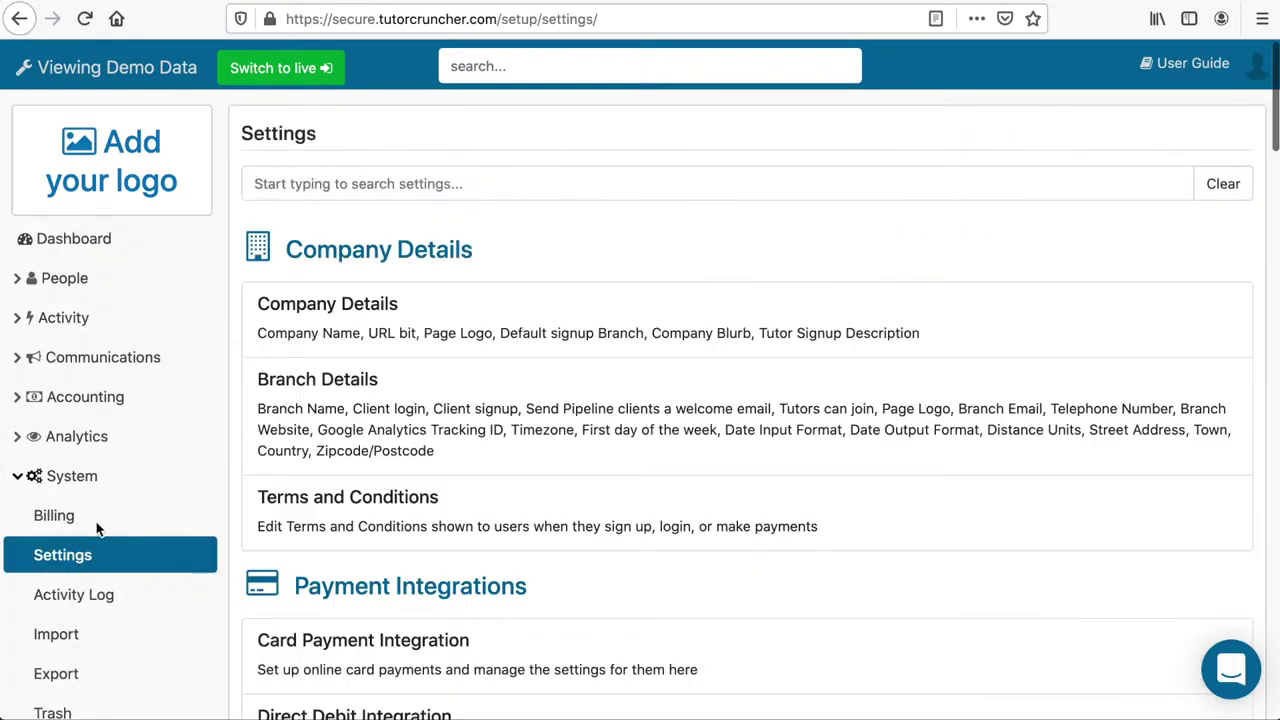
{"action": "left_click", "coordinate": [337, 170]}
{"action": "type", "text": "sso"}
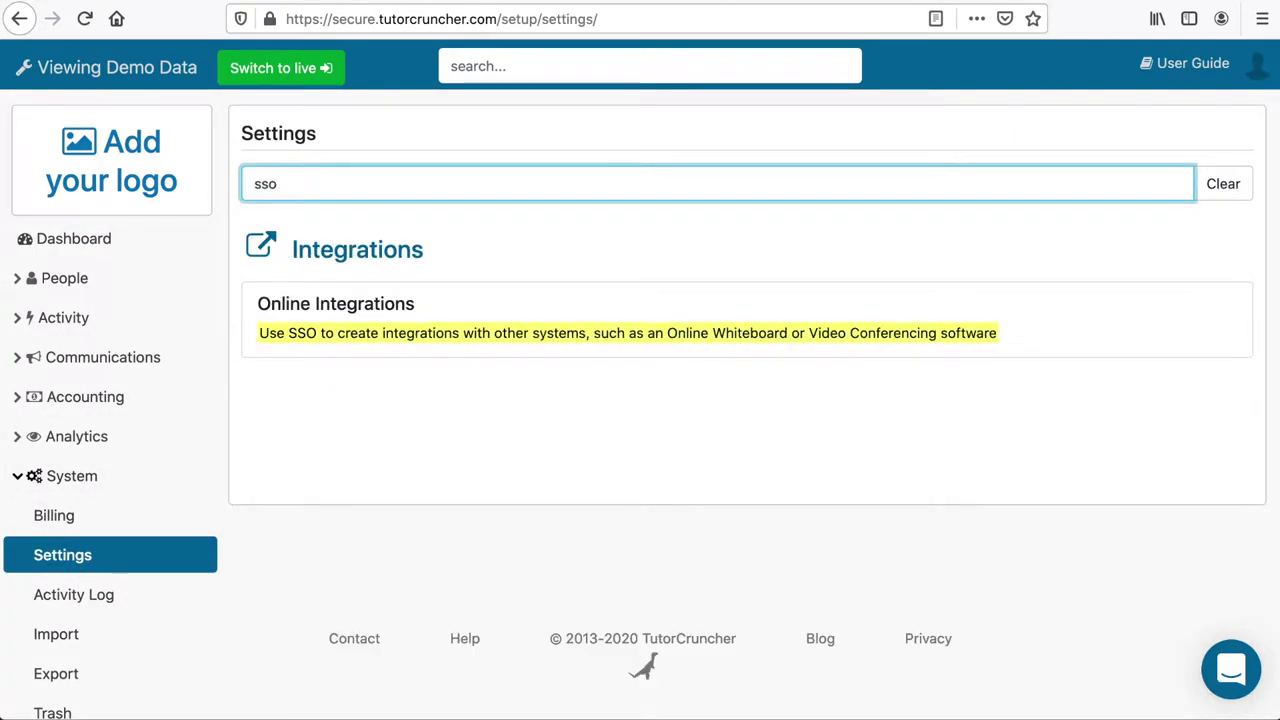
{"action": "left_click", "coordinate": [351, 336]}
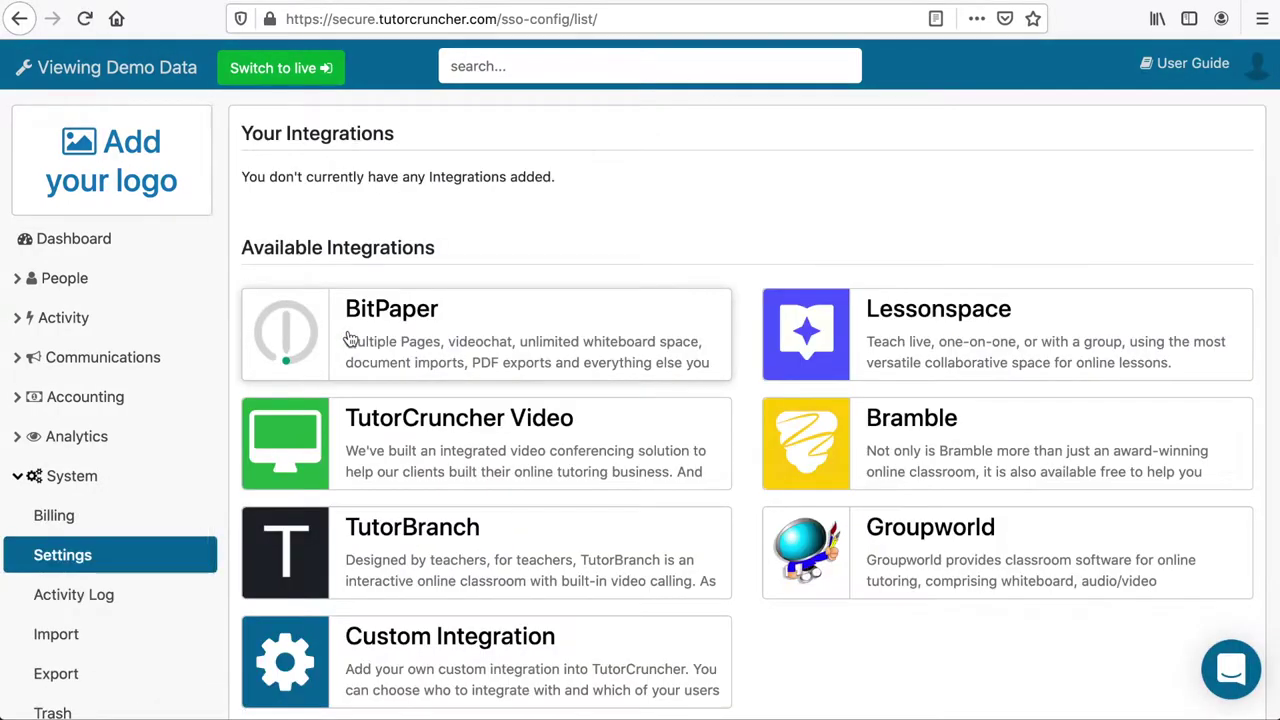
Add the Groupworld integration from its card under Available Integrations.
{"action": "left_click", "coordinate": [833, 555]}
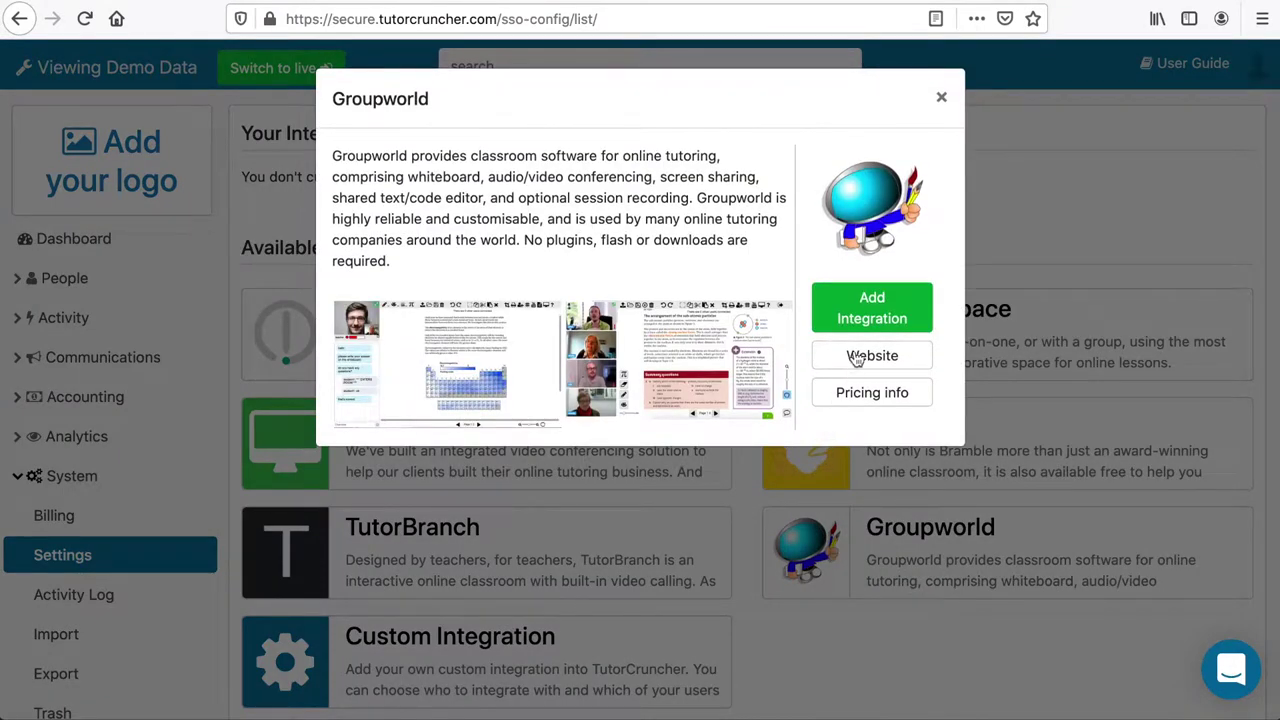
{"action": "left_click", "coordinate": [873, 316]}
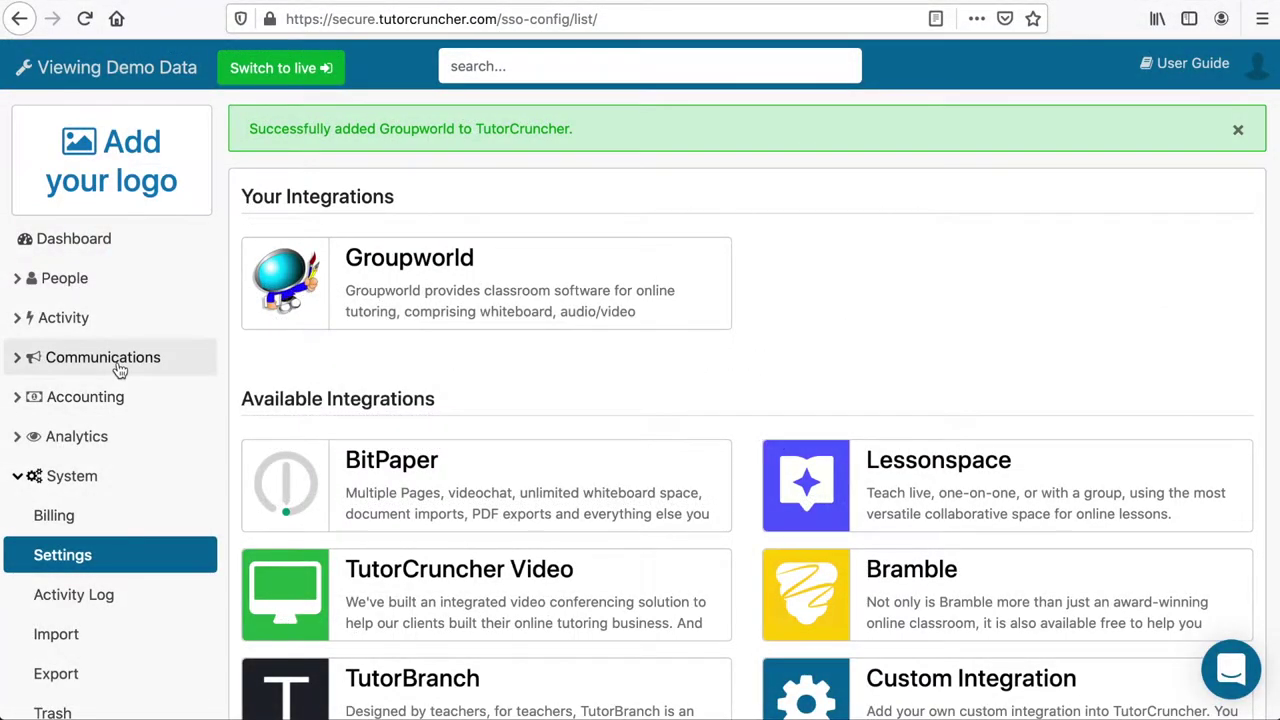
{"action": "left_click", "coordinate": [61, 330]}
Create and save 'test job' with description 'test', charge 45 per hour and tutor rate 30.
{"action": "left_click", "coordinate": [52, 358]}
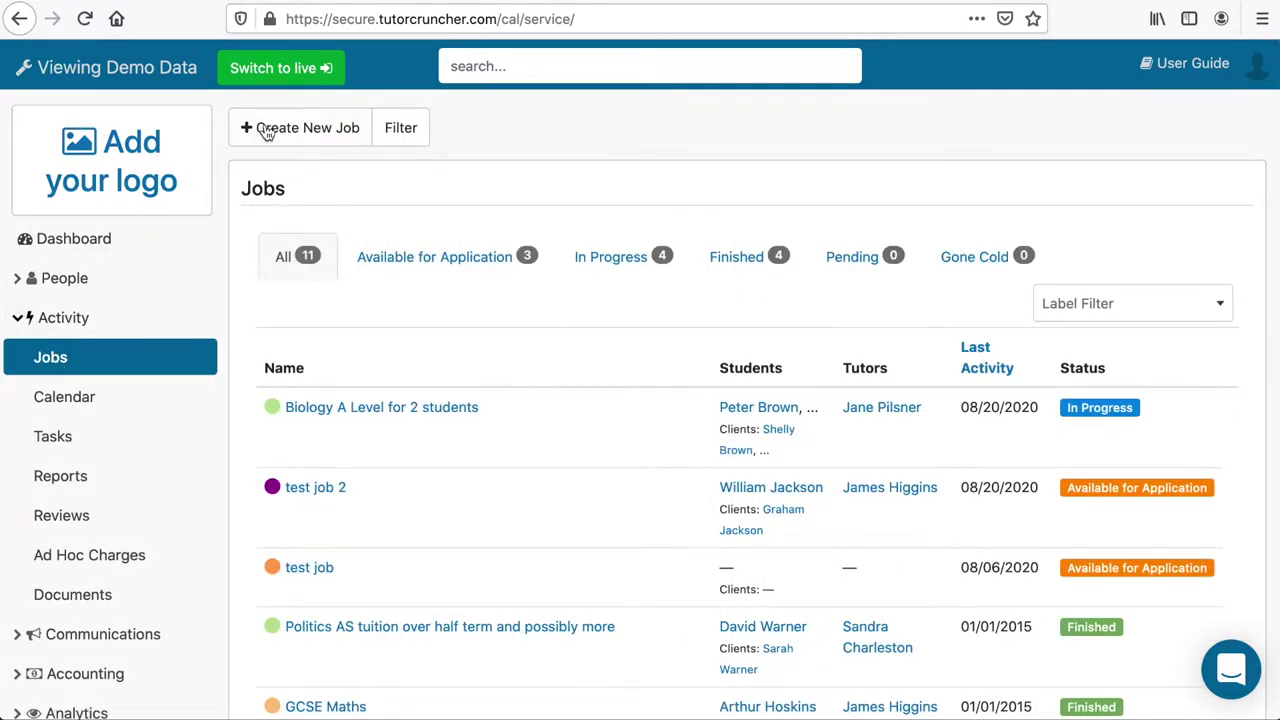
{"action": "left_click", "coordinate": [284, 127]}
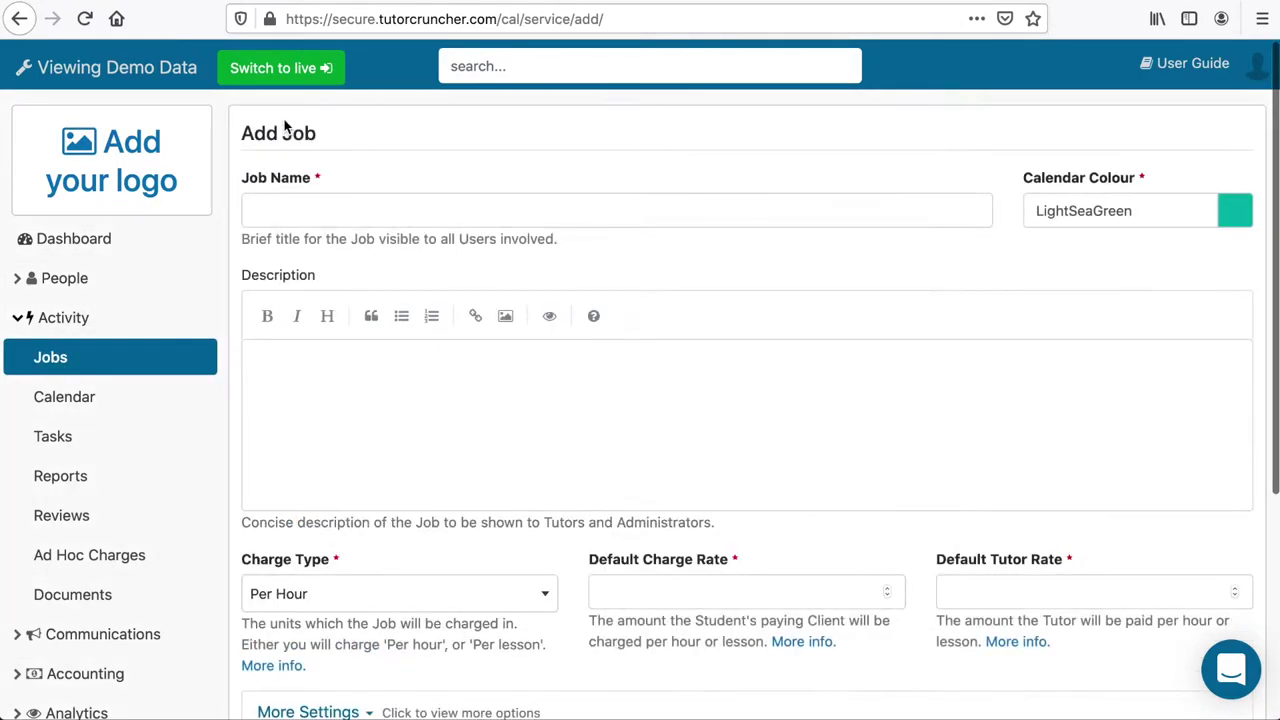
{"action": "left_click", "coordinate": [302, 200]}
{"action": "type", "text": "test"}
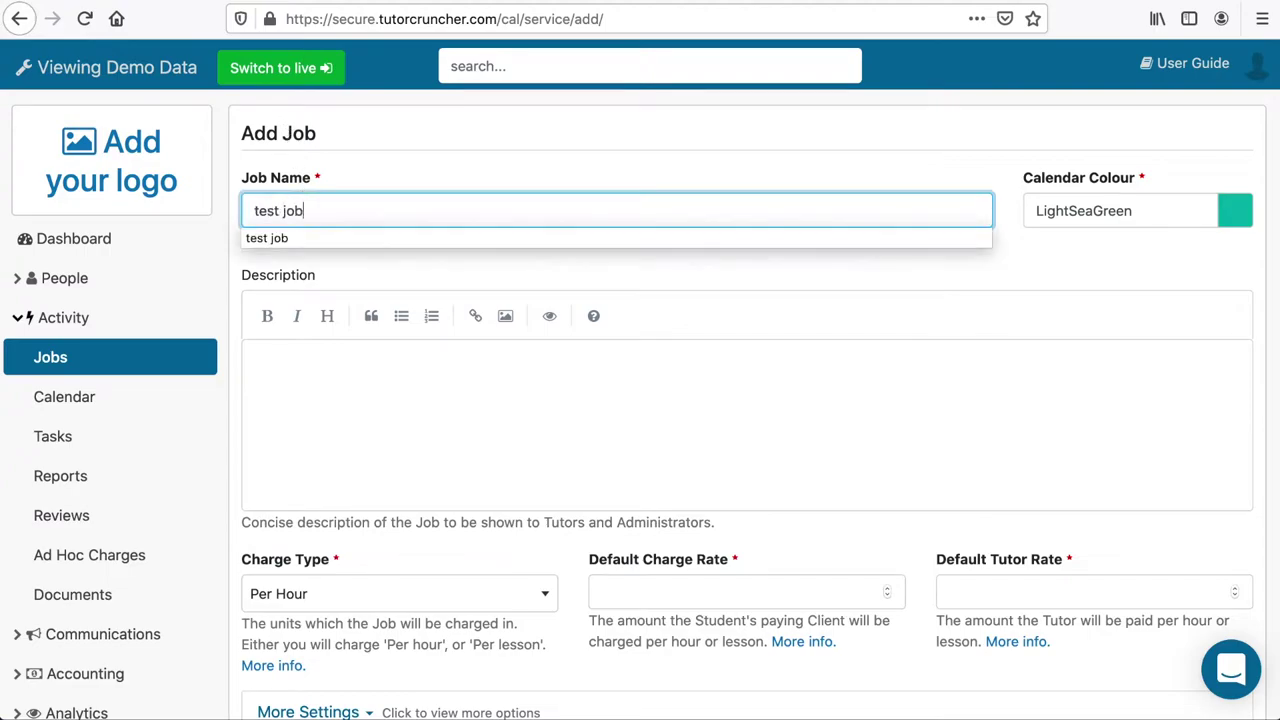
{"action": "type", "text": " job"}
{"action": "key", "text": "Tab"}
{"action": "left_click", "coordinate": [309, 371]}
{"action": "type", "text": "test"}
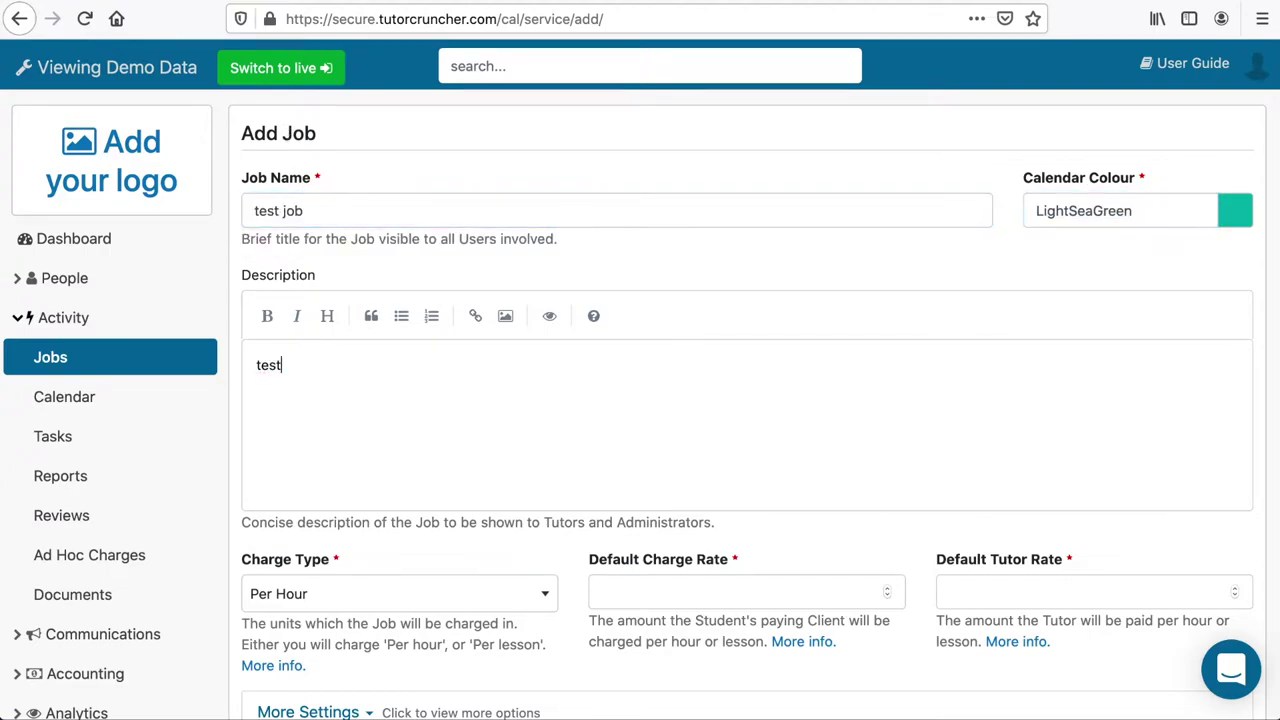
{"action": "scroll", "coordinate": [754, 381], "scroll_direction": "down", "scroll_amount": 3}
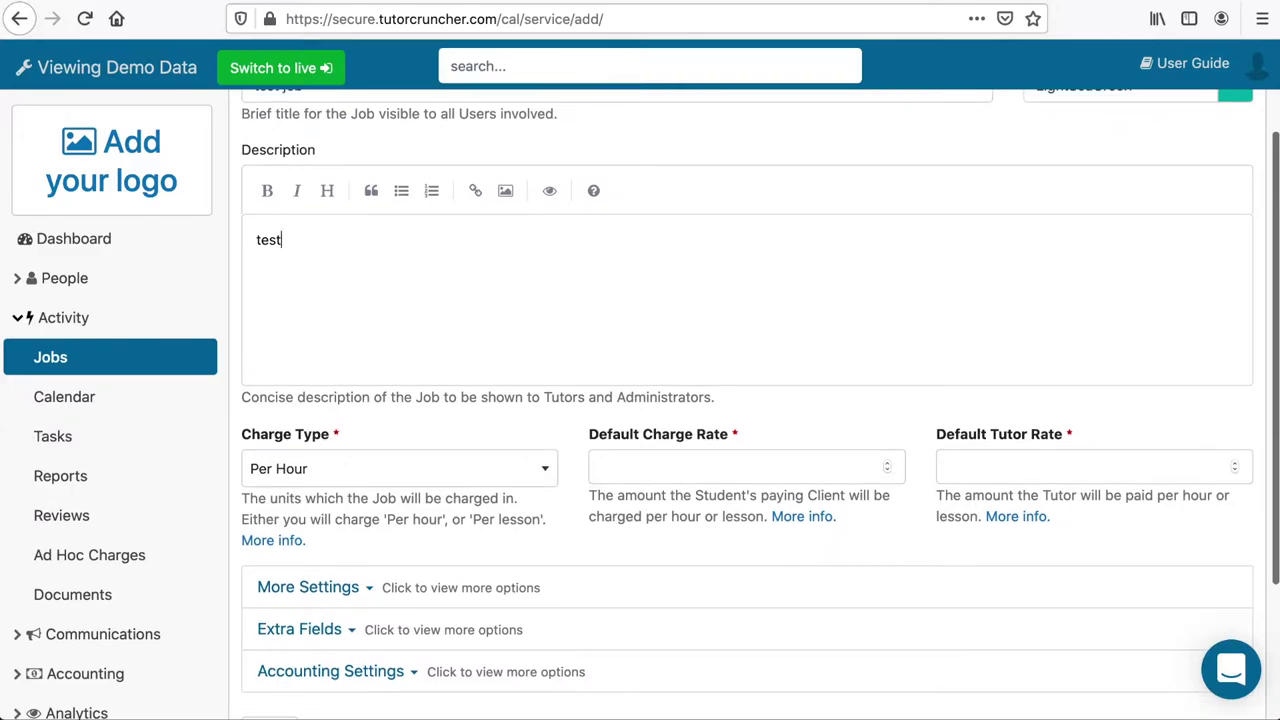
{"action": "left_click", "coordinate": [686, 463]}
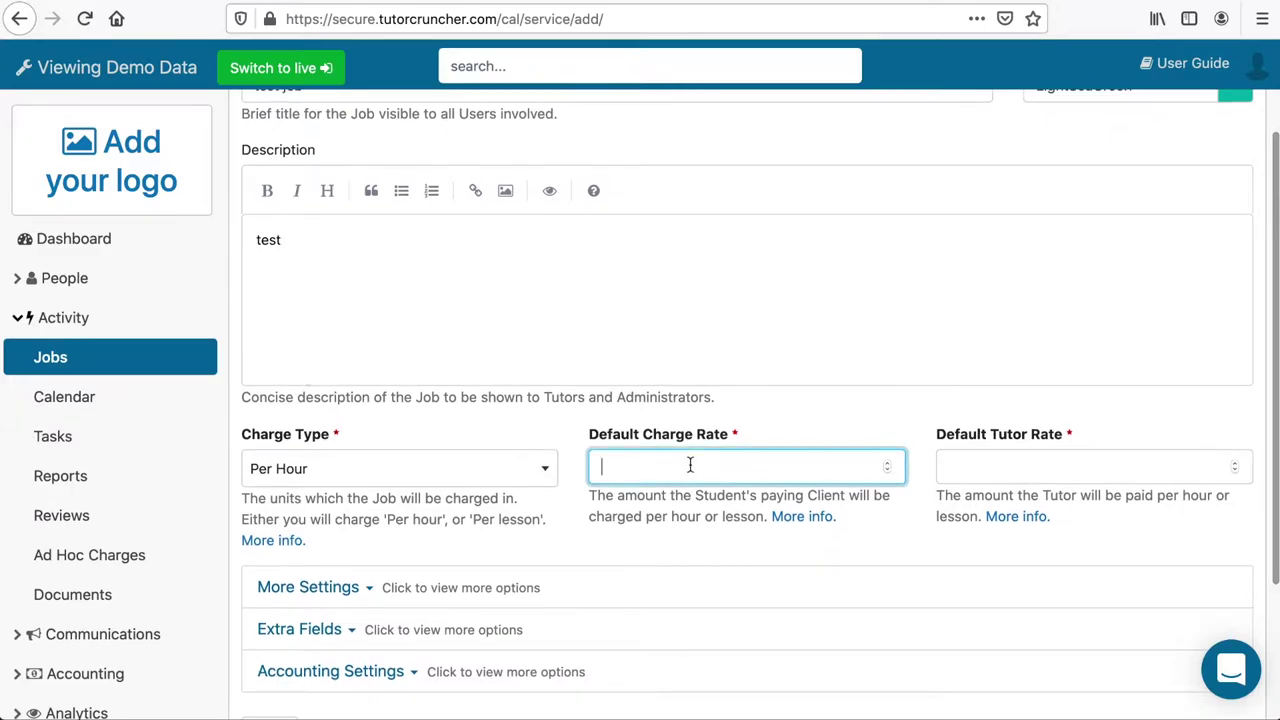
{"action": "type", "text": "30"}
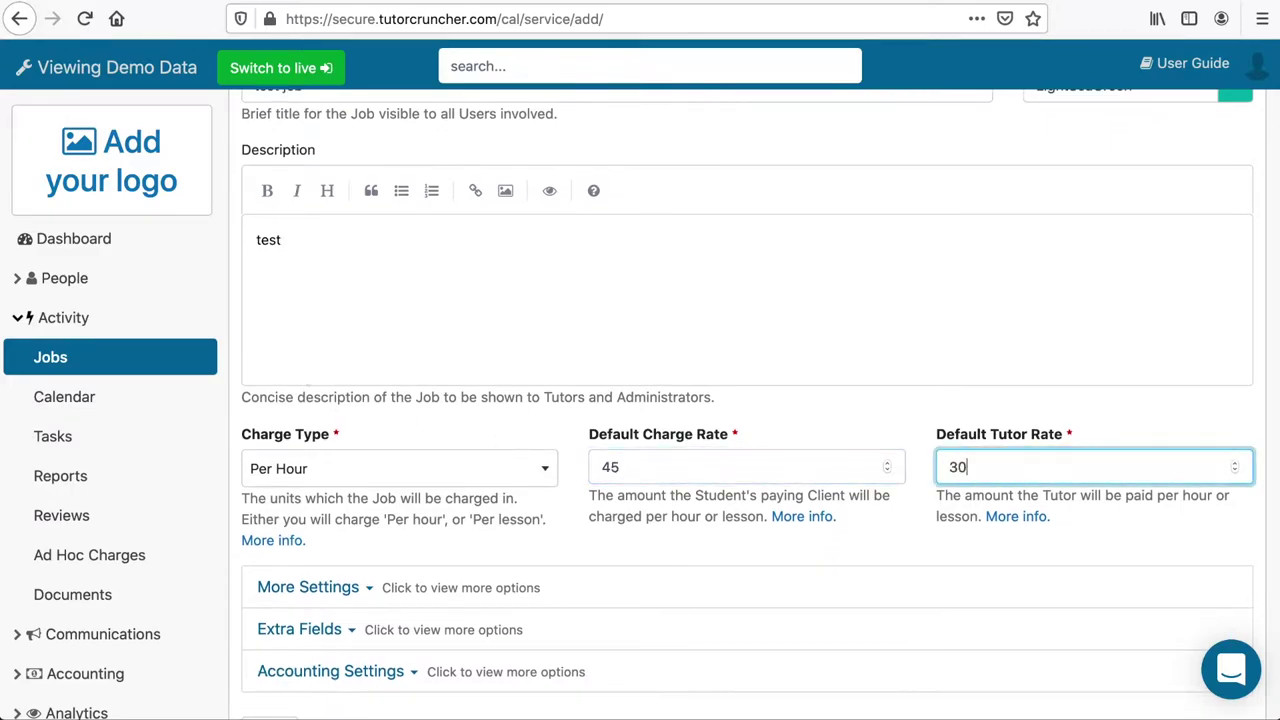
{"action": "scroll", "coordinate": [453, 627], "scroll_direction": "down", "scroll_amount": 3}
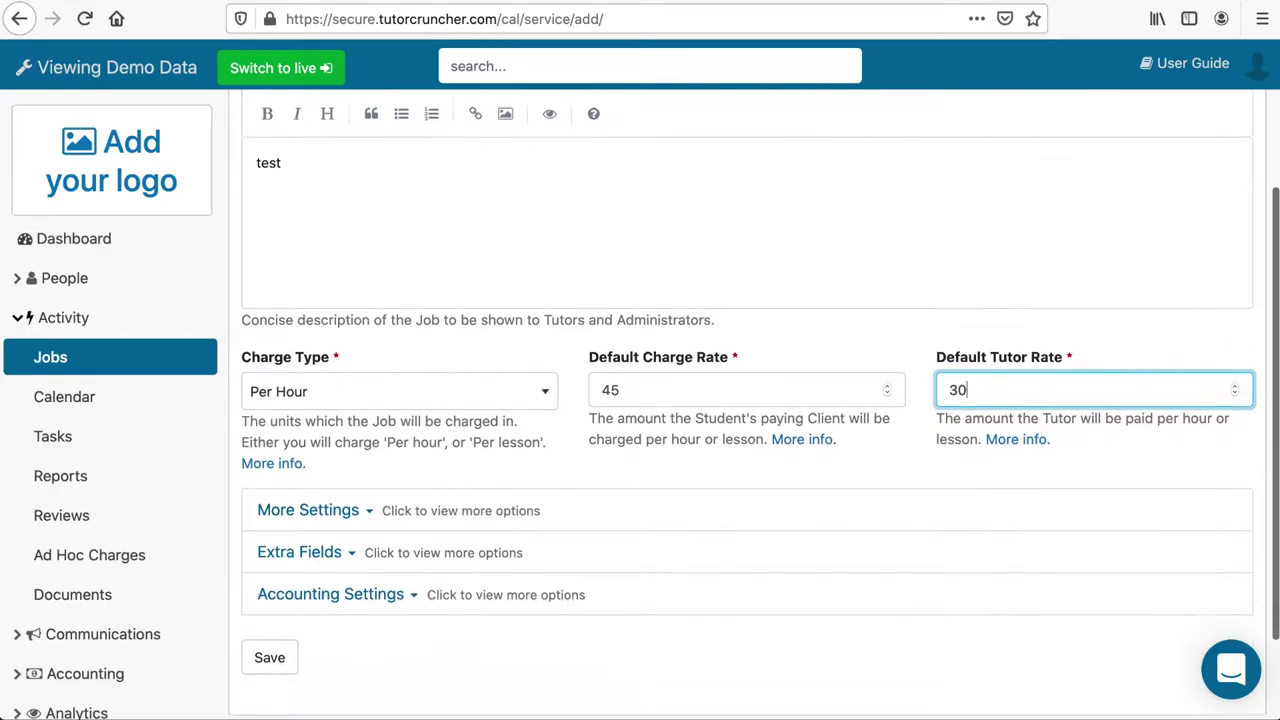
{"action": "left_click", "coordinate": [268, 622]}
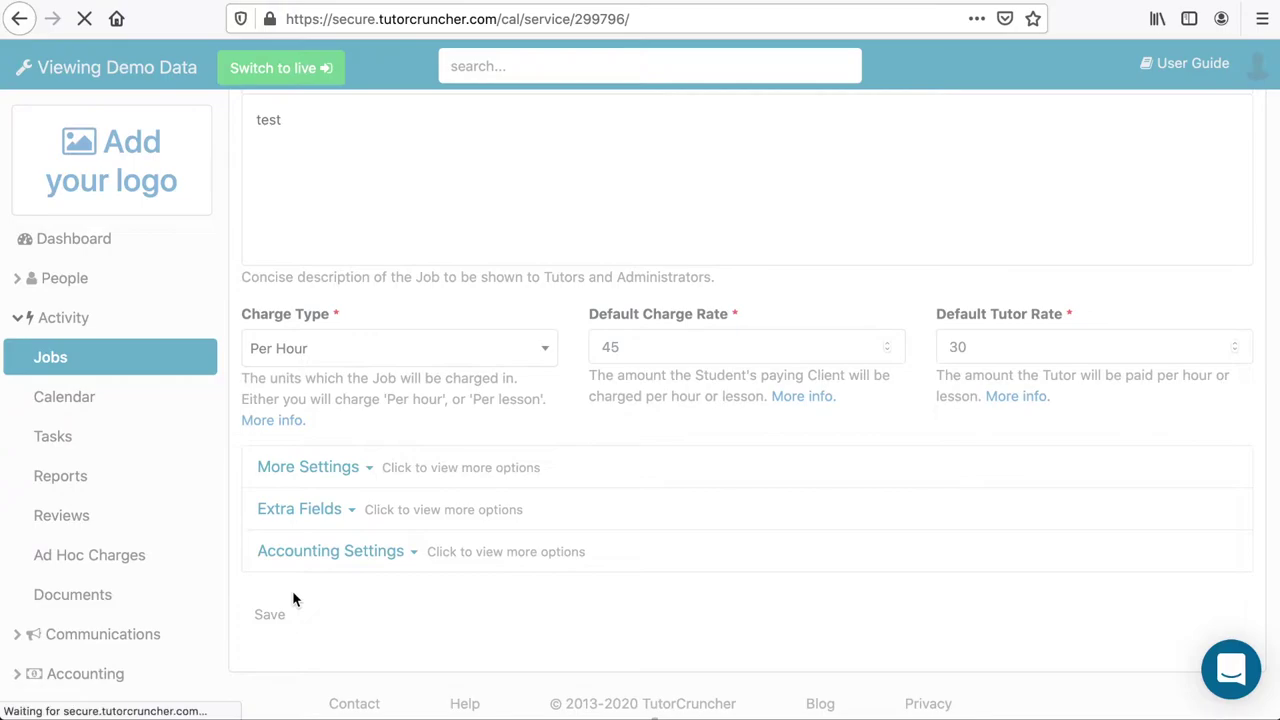
Assign the first listed student to test job.
{"action": "scroll", "coordinate": [292, 598], "scroll_direction": "down", "scroll_amount": 2}
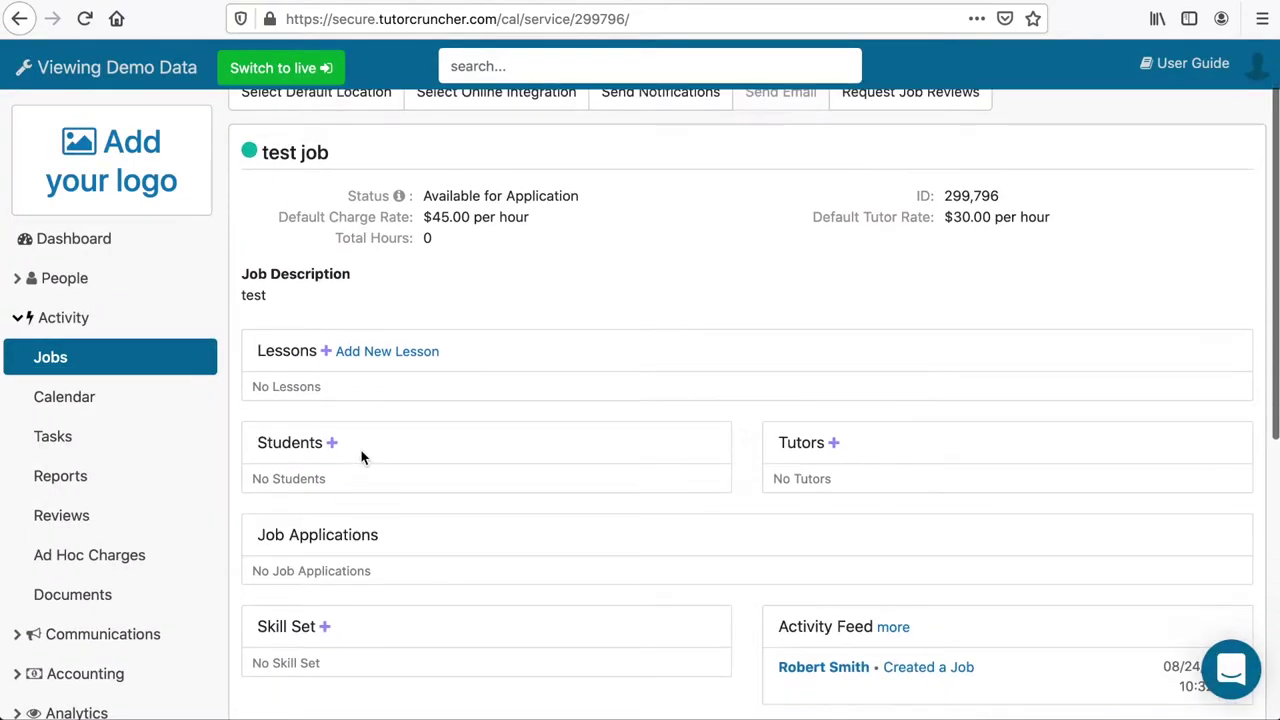
{"action": "left_click", "coordinate": [332, 442]}
{"action": "left_click", "coordinate": [457, 171]}
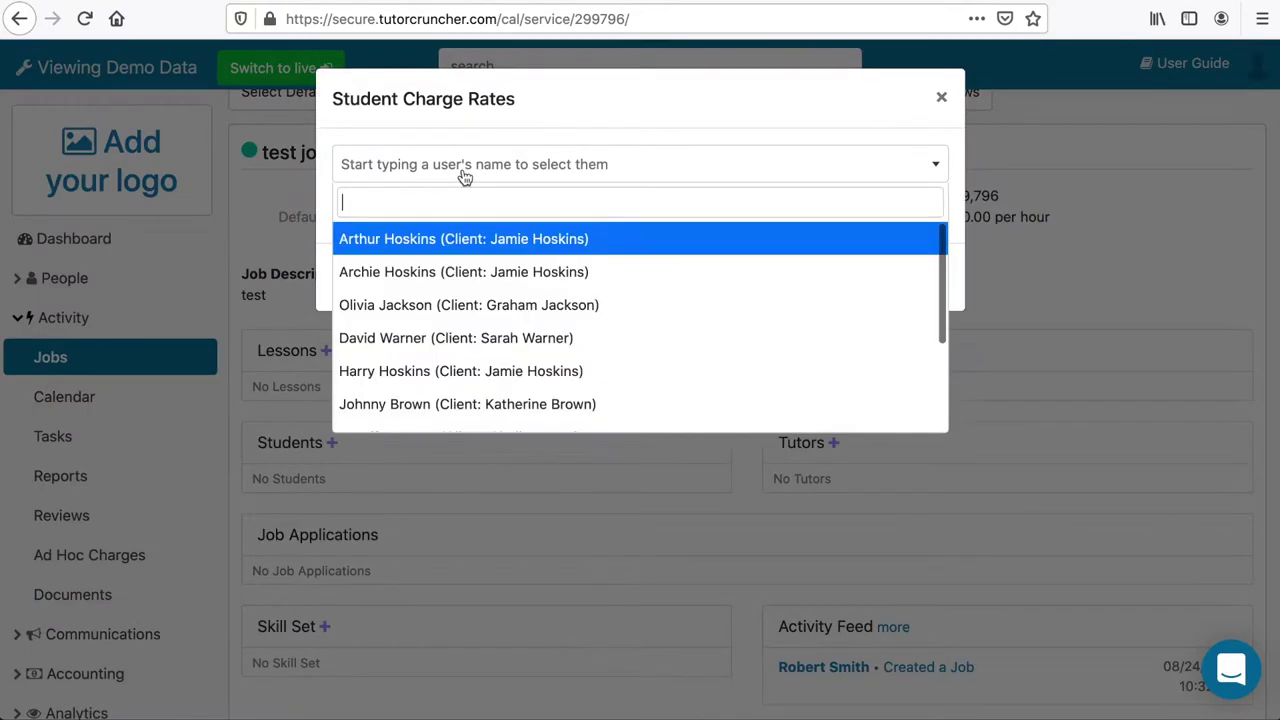
{"action": "left_click", "coordinate": [445, 241]}
{"action": "left_click", "coordinate": [932, 280]}
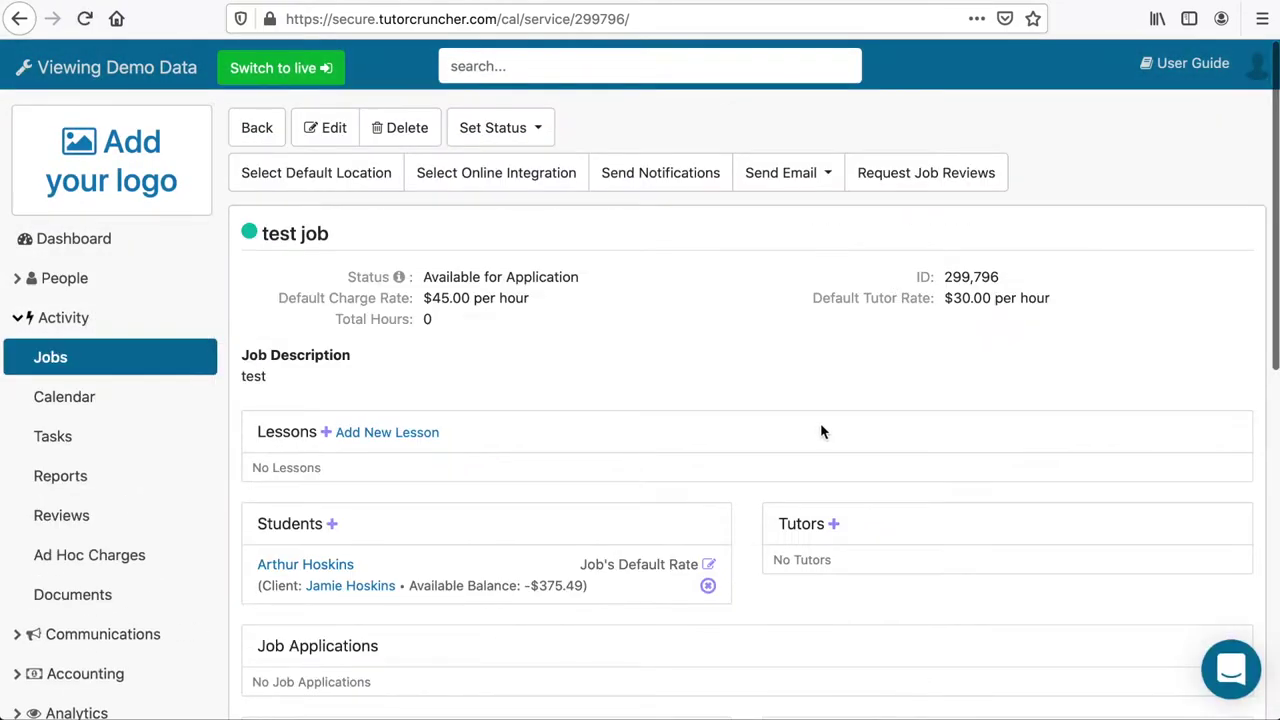
Assign the first listed tutor to test job.
{"action": "left_click", "coordinate": [833, 524]}
{"action": "left_click", "coordinate": [585, 174]}
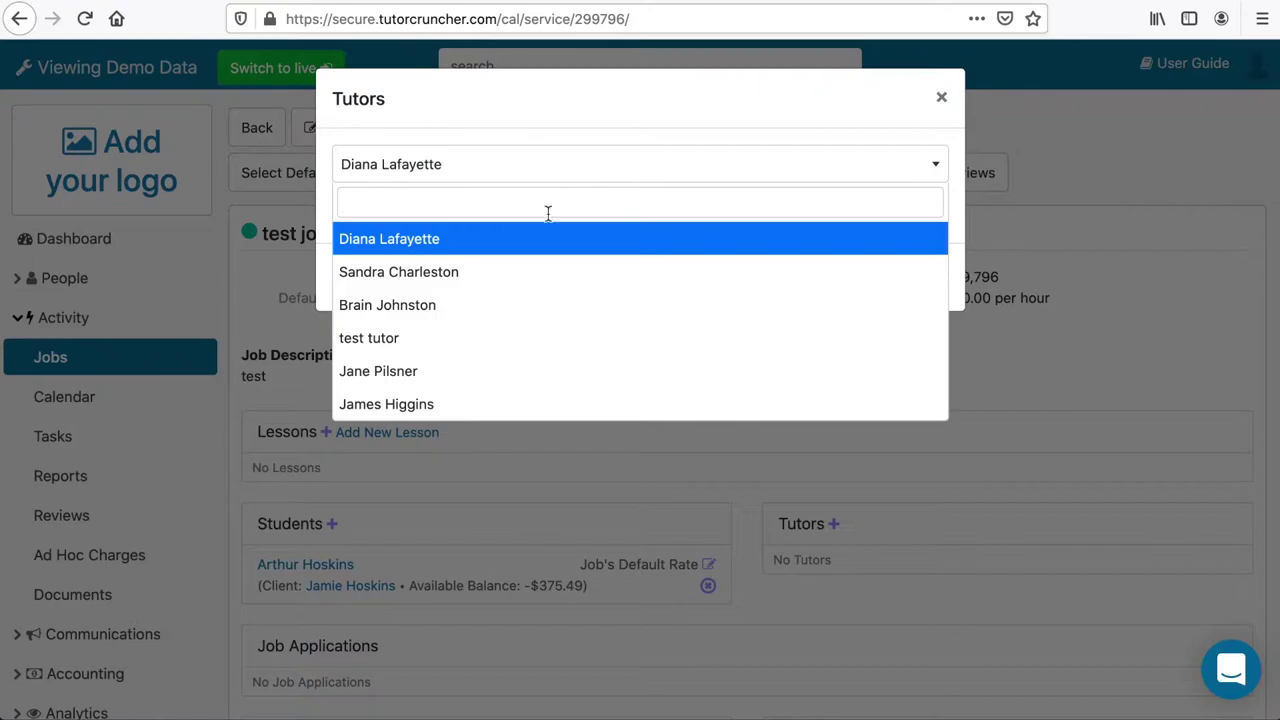
{"action": "left_click", "coordinate": [500, 237]}
{"action": "left_click", "coordinate": [919, 280]}
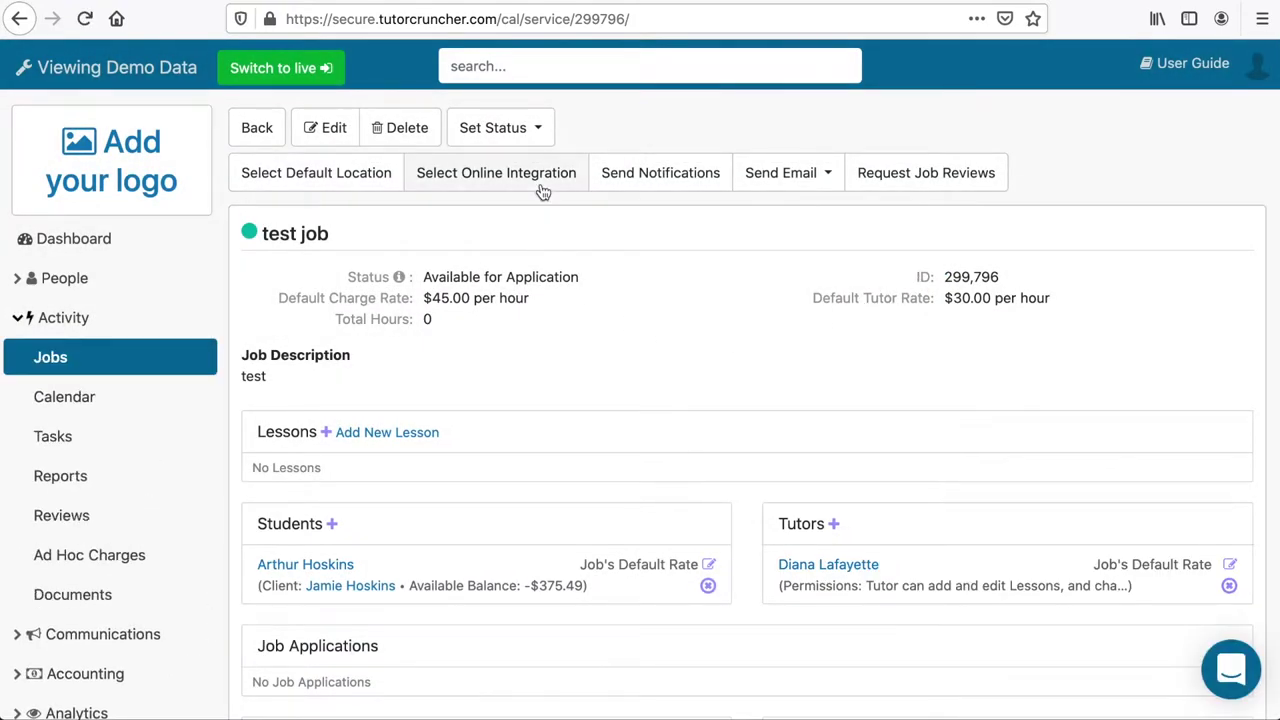
Set Groupworld as the job's online integration.
{"action": "left_click", "coordinate": [541, 182]}
{"action": "left_click", "coordinate": [510, 279]}
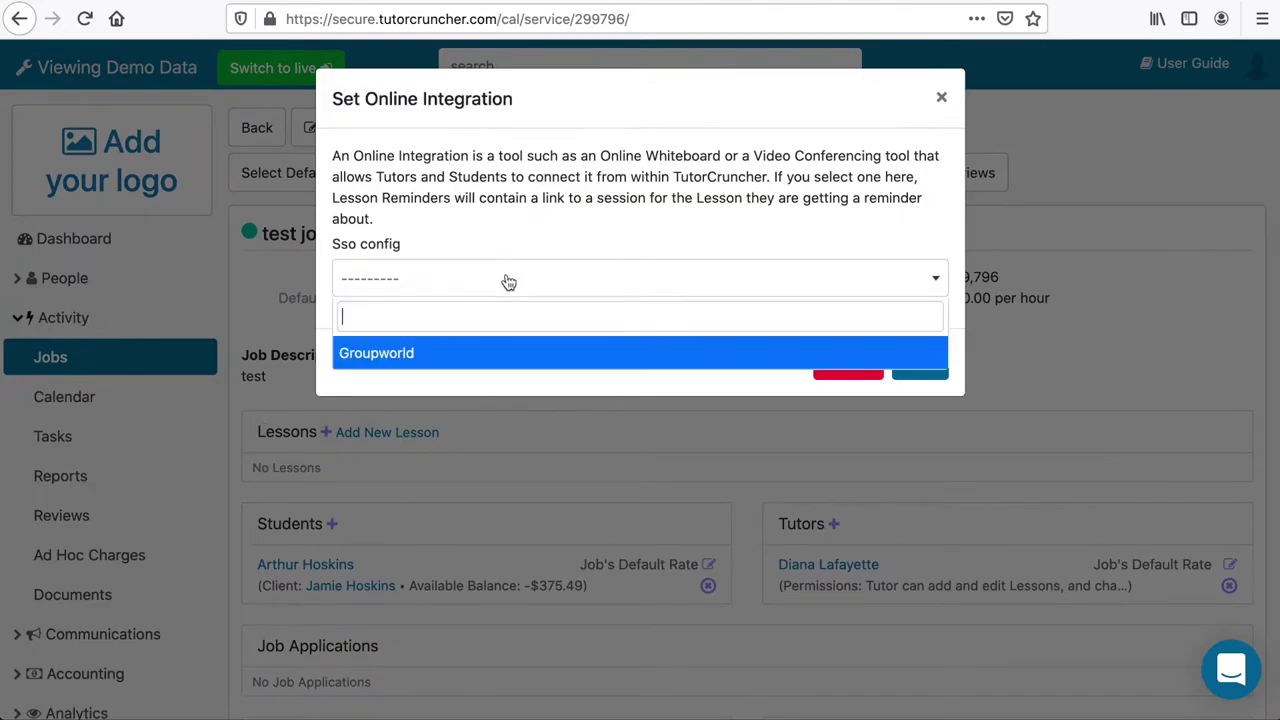
{"action": "left_click", "coordinate": [420, 355]}
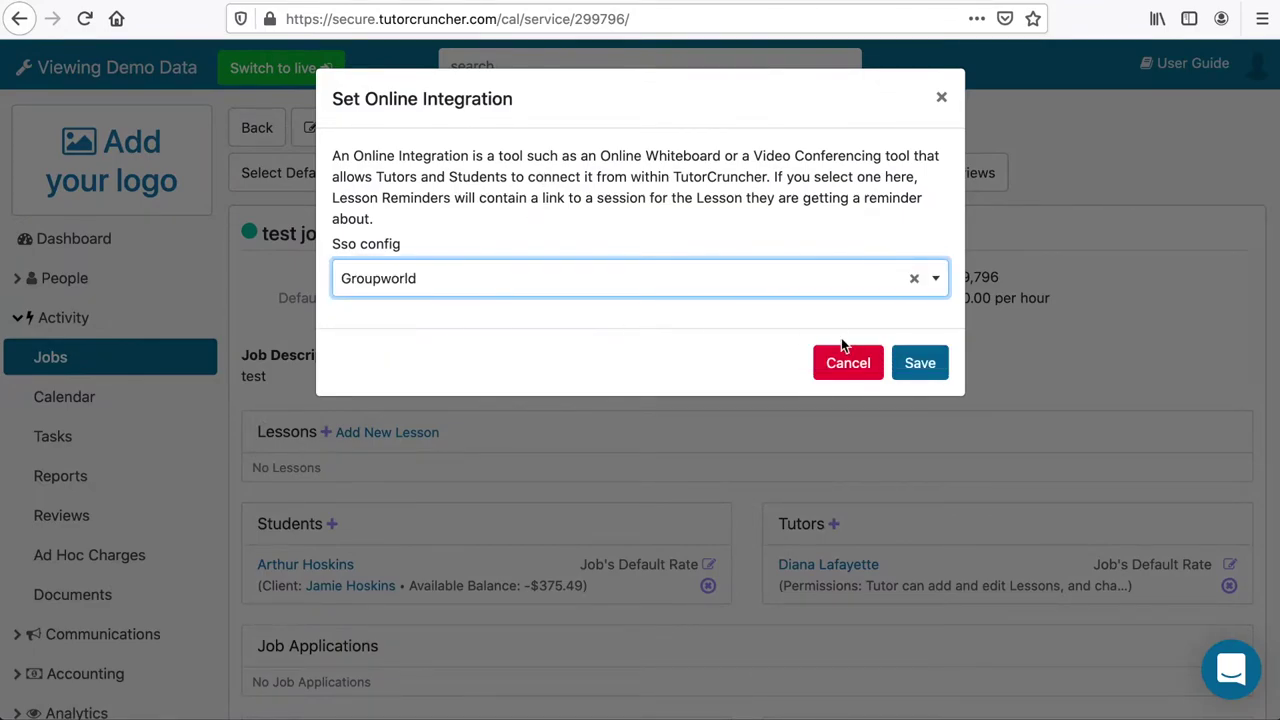
{"action": "left_click", "coordinate": [920, 365]}
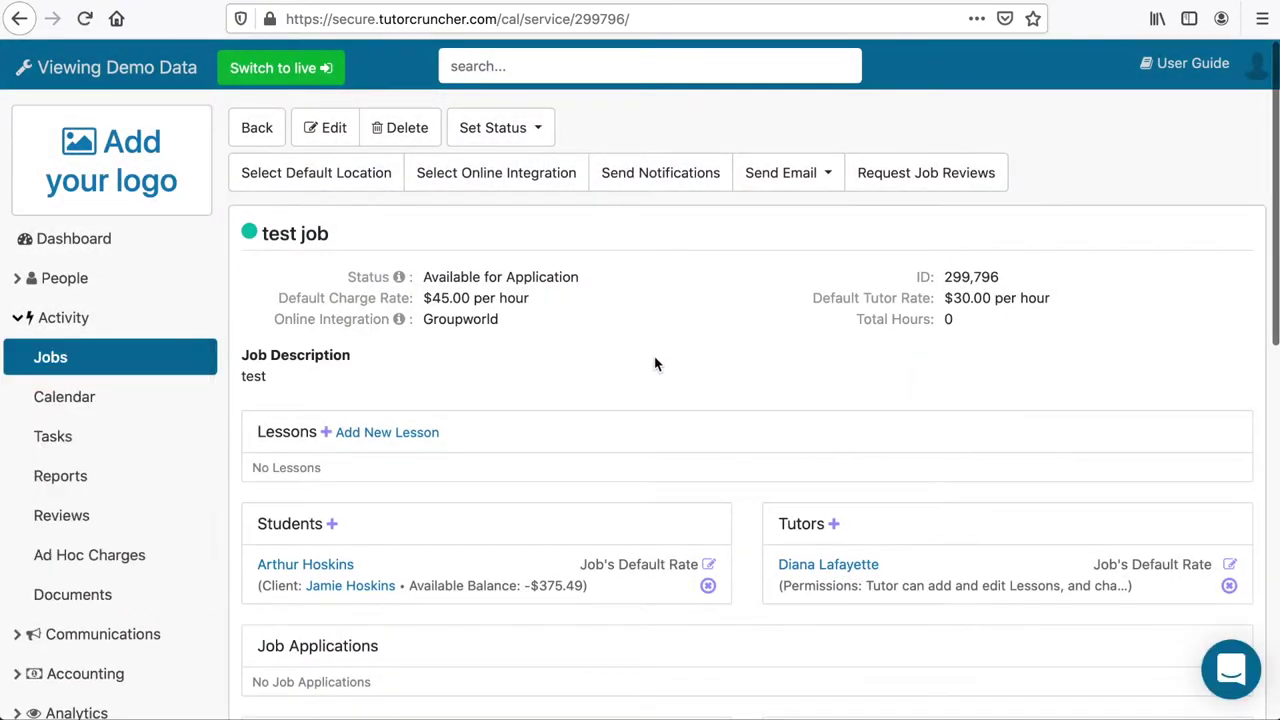
Schedule 'test lesson' for test job on 08/25/2020 starting 8:15 PM.
{"action": "left_click", "coordinate": [109, 403]}
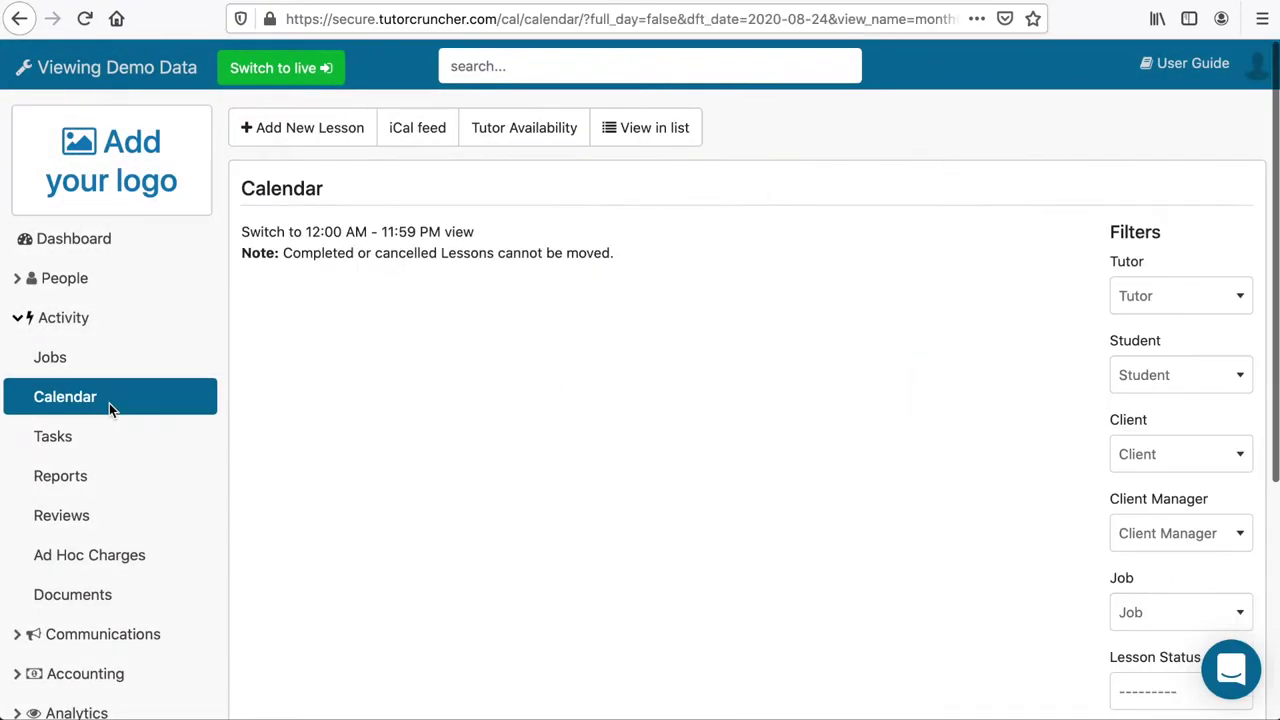
{"action": "left_click", "coordinate": [298, 130]}
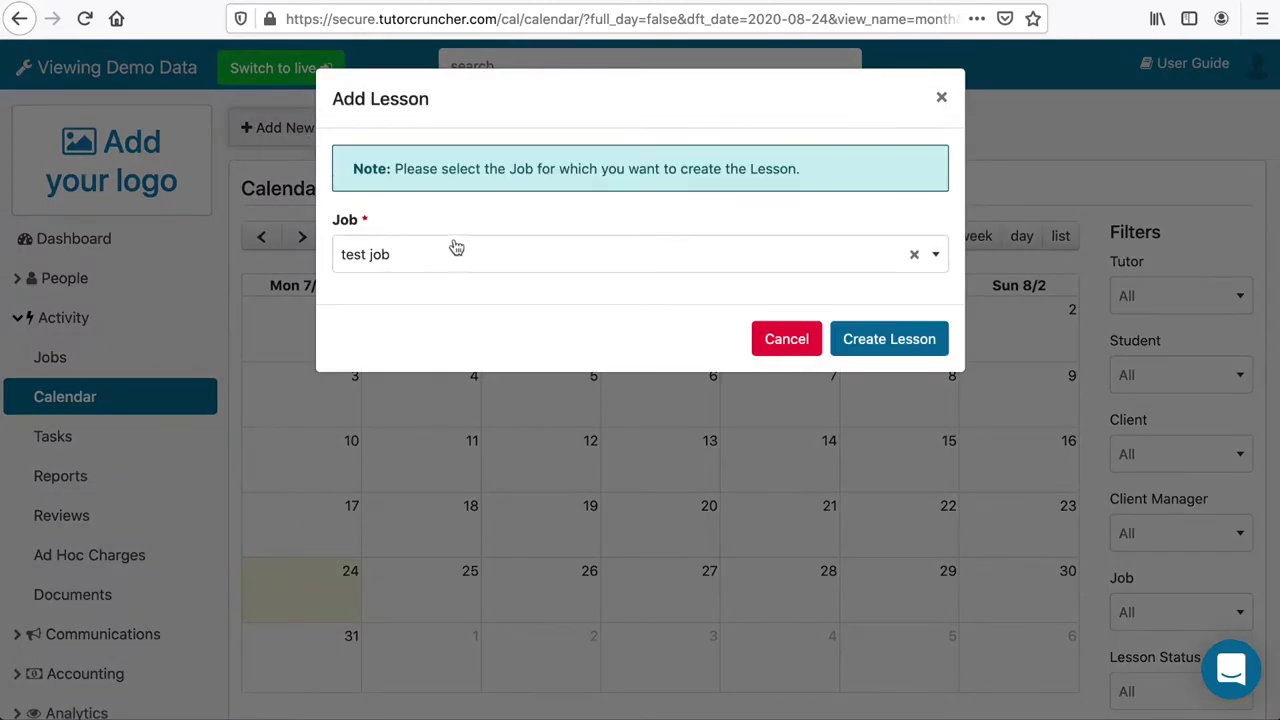
{"action": "left_click", "coordinate": [886, 338]}
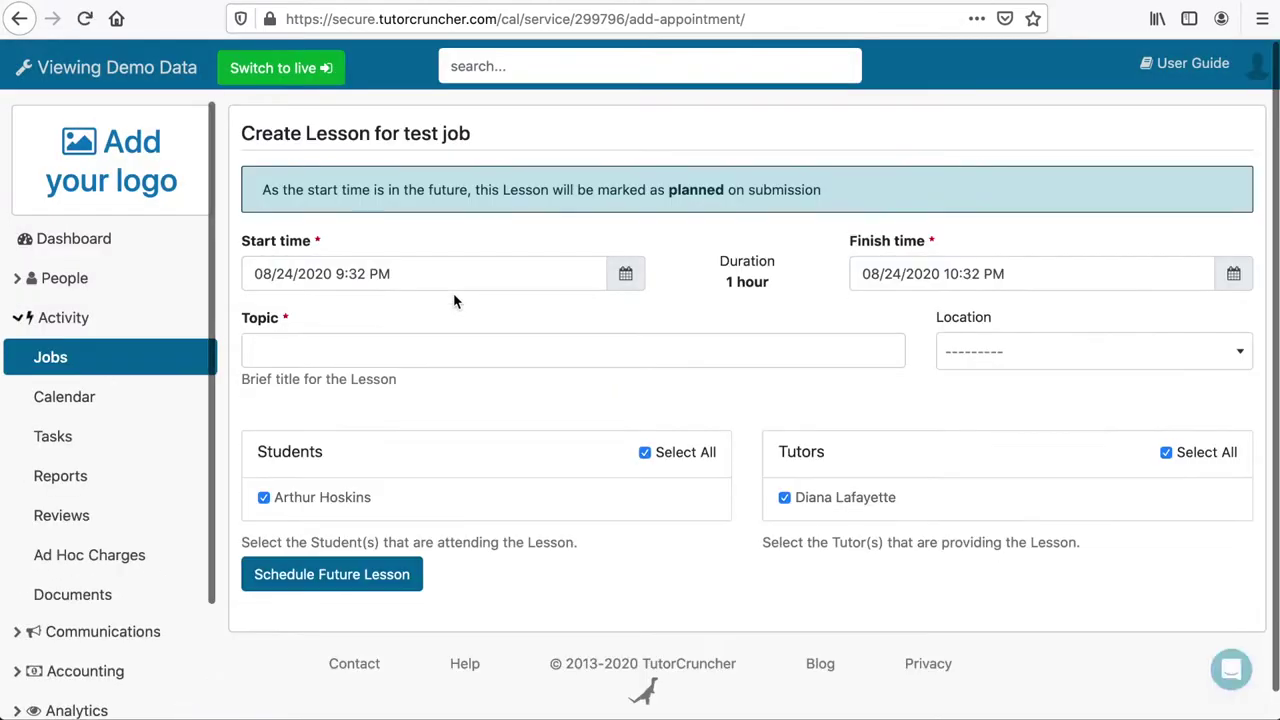
{"action": "left_click", "coordinate": [625, 273]}
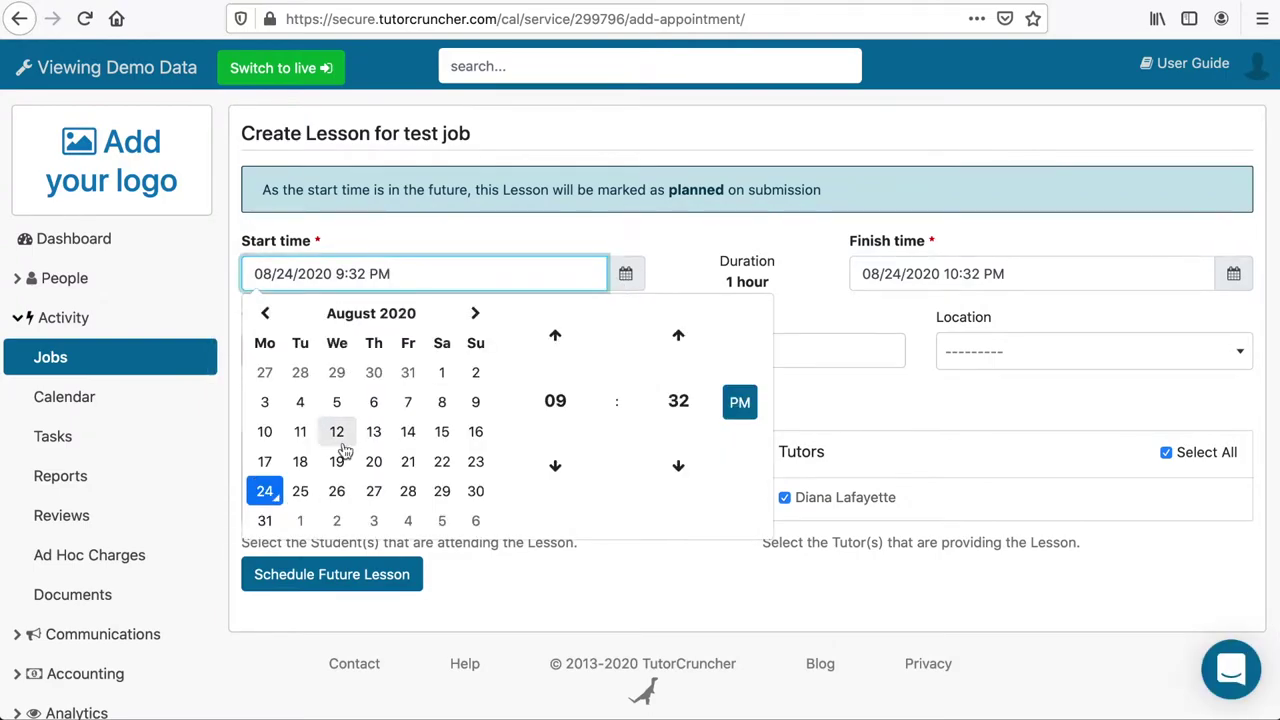
{"action": "left_click", "coordinate": [300, 491]}
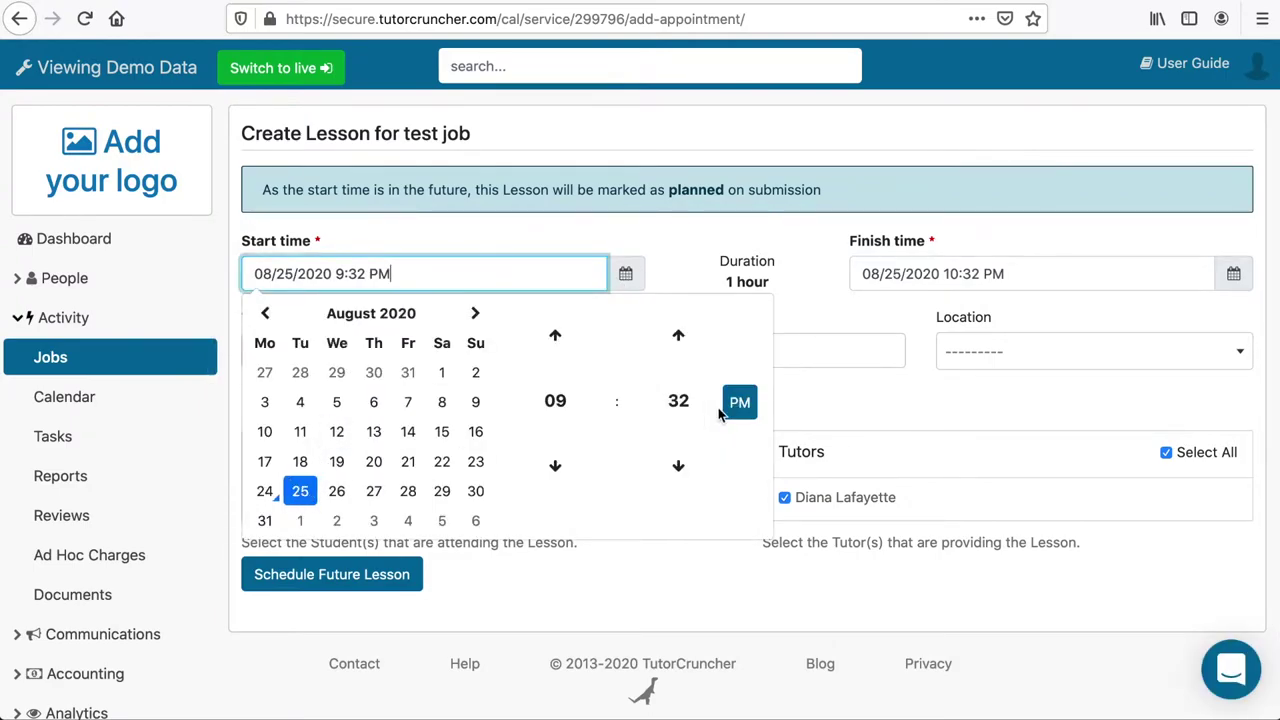
{"action": "left_click", "coordinate": [835, 243]}
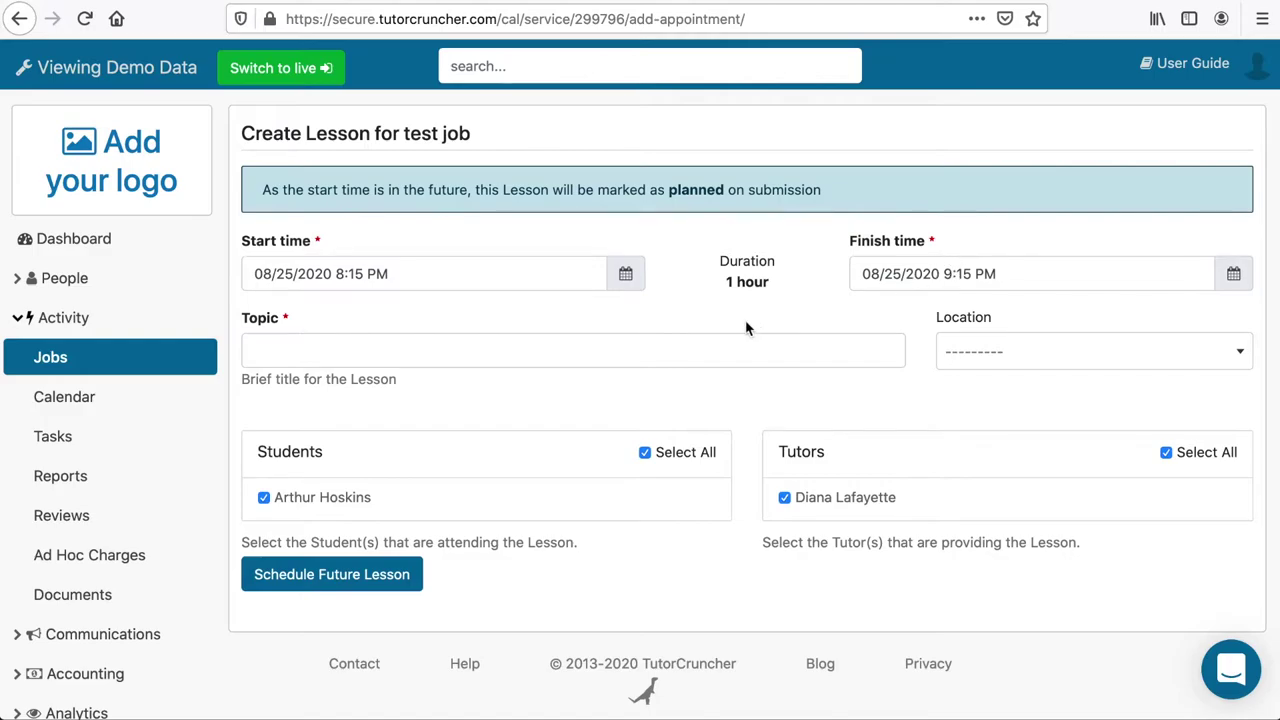
{"action": "left_click", "coordinate": [700, 347]}
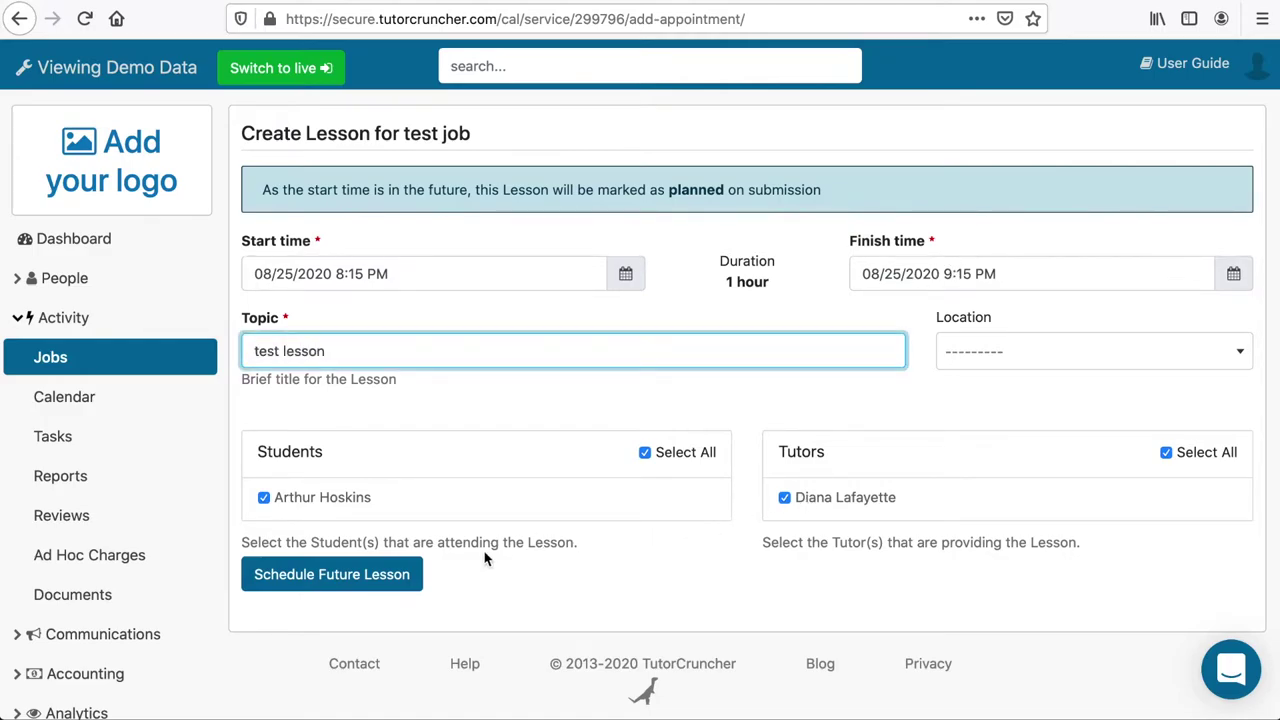
{"action": "left_click", "coordinate": [406, 572]}
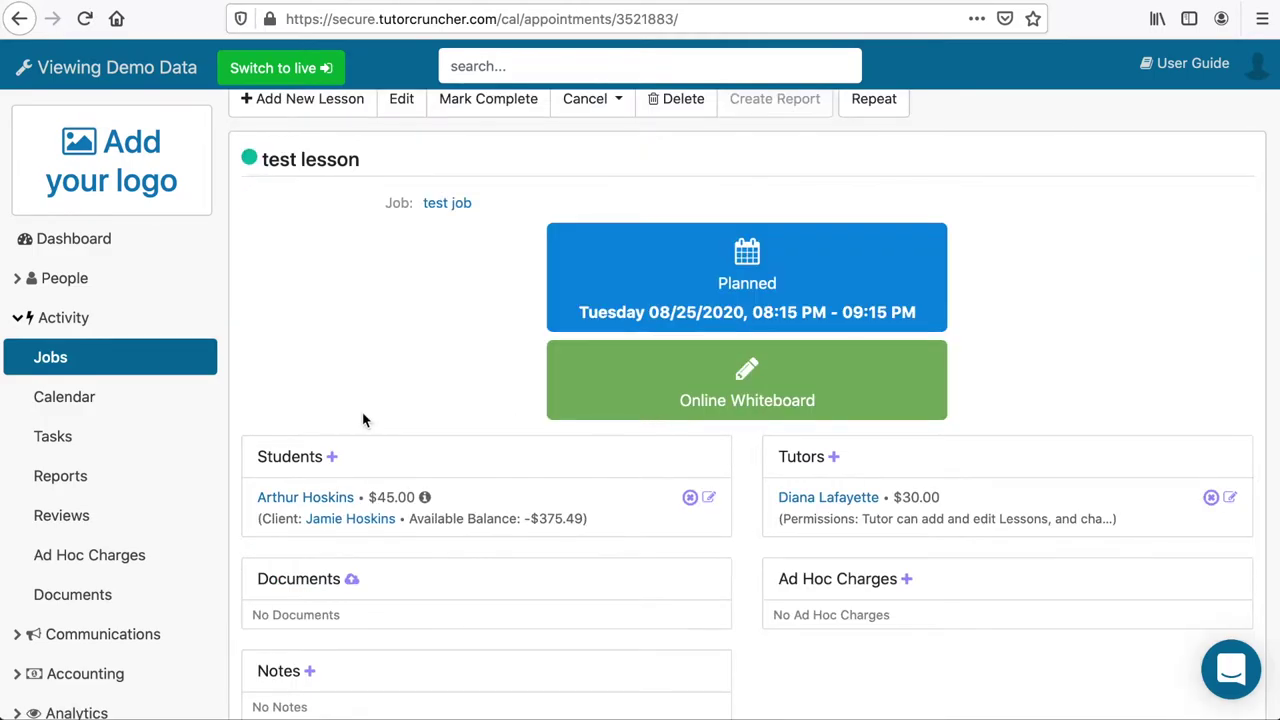
{"action": "left_click", "coordinate": [114, 398]}
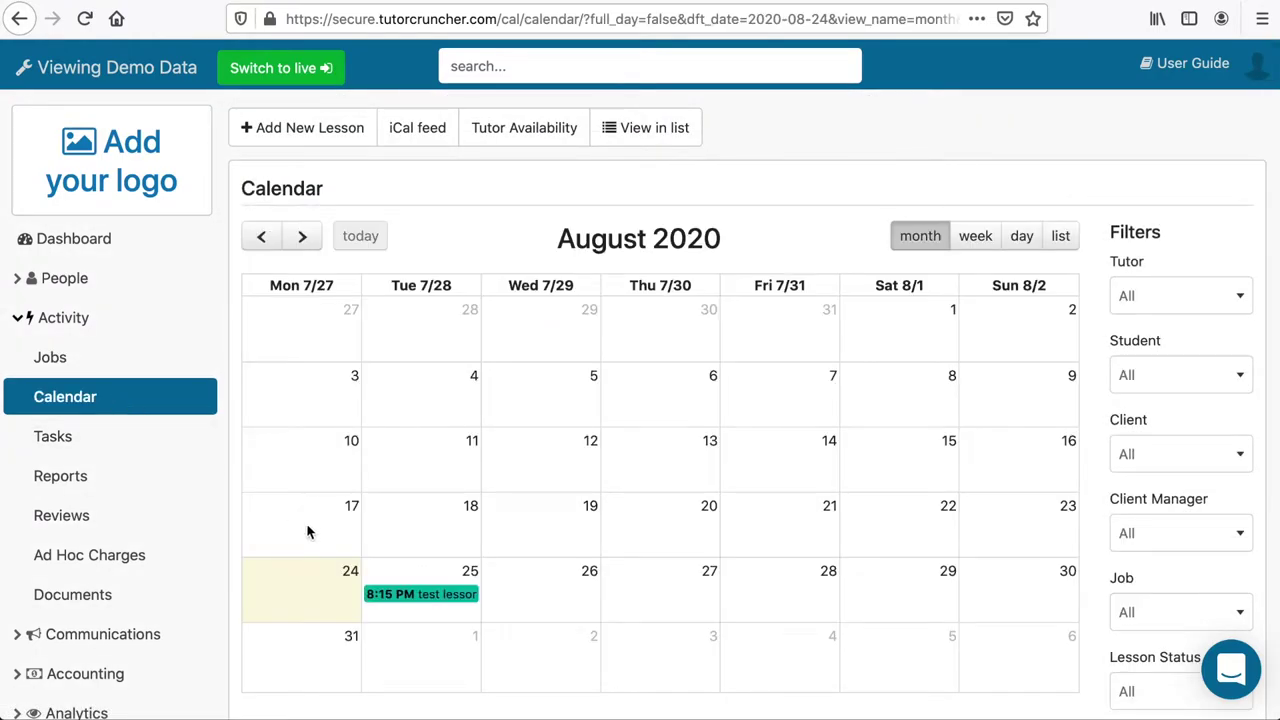
{"action": "left_click", "coordinate": [405, 594]}
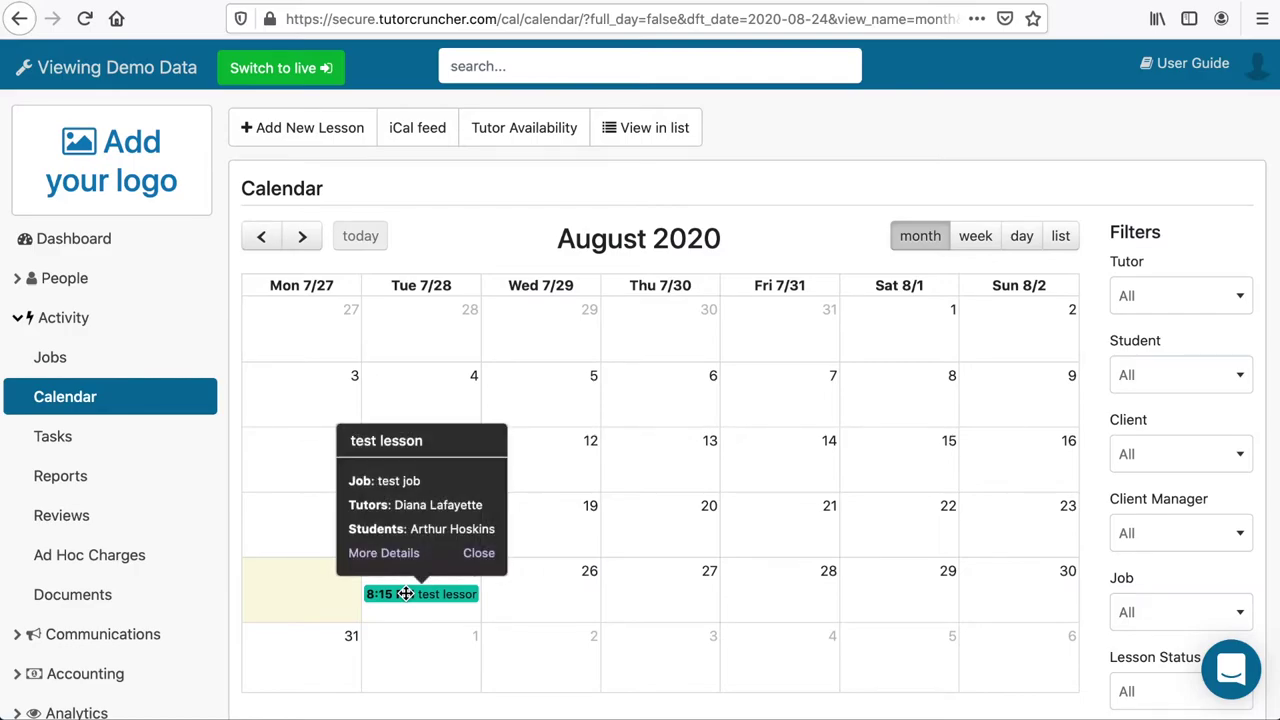
{"action": "left_click", "coordinate": [391, 556]}
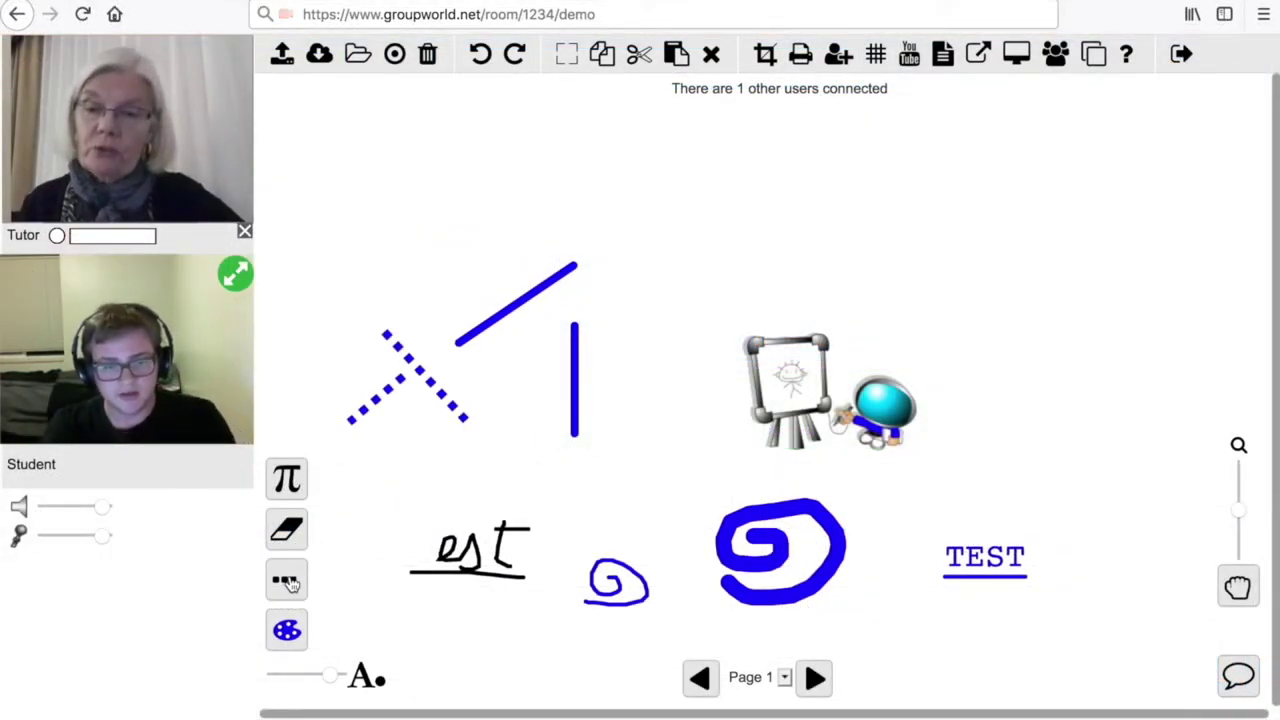
Draw two arrows pointing toward the easel picture, then select the circle tool.
{"action": "left_click", "coordinate": [287, 582]}
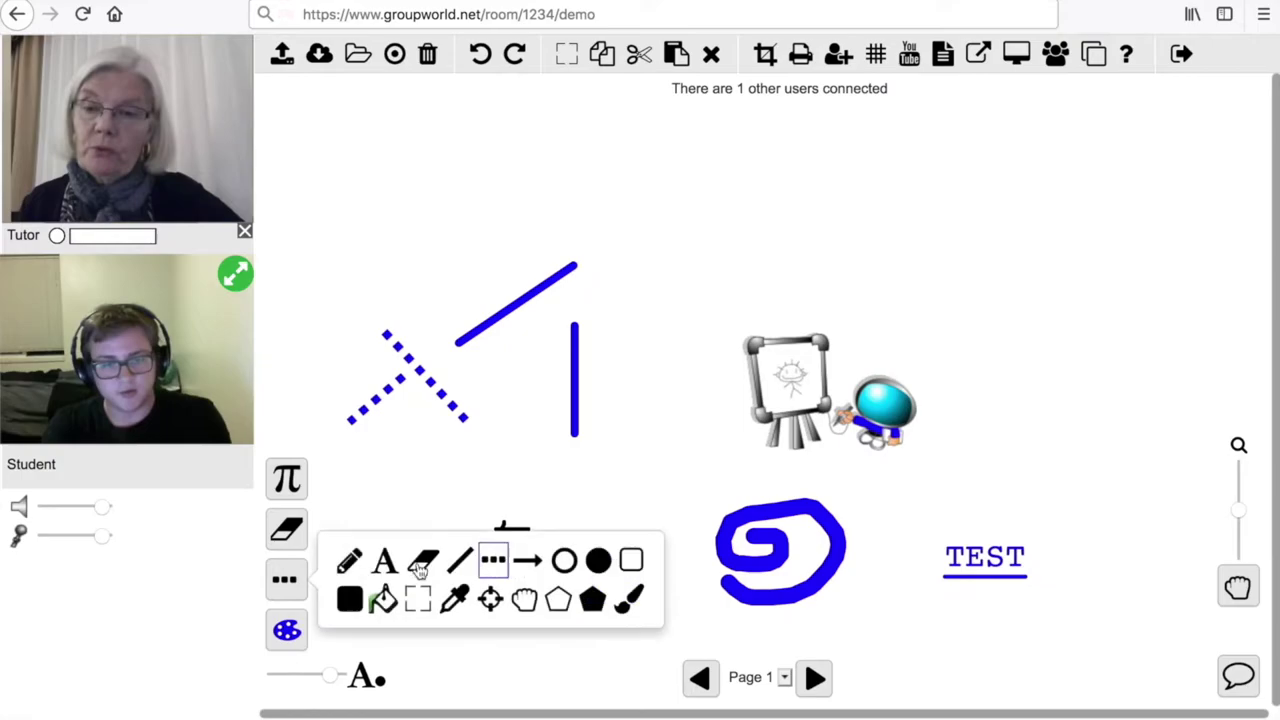
{"action": "left_click", "coordinate": [526, 563]}
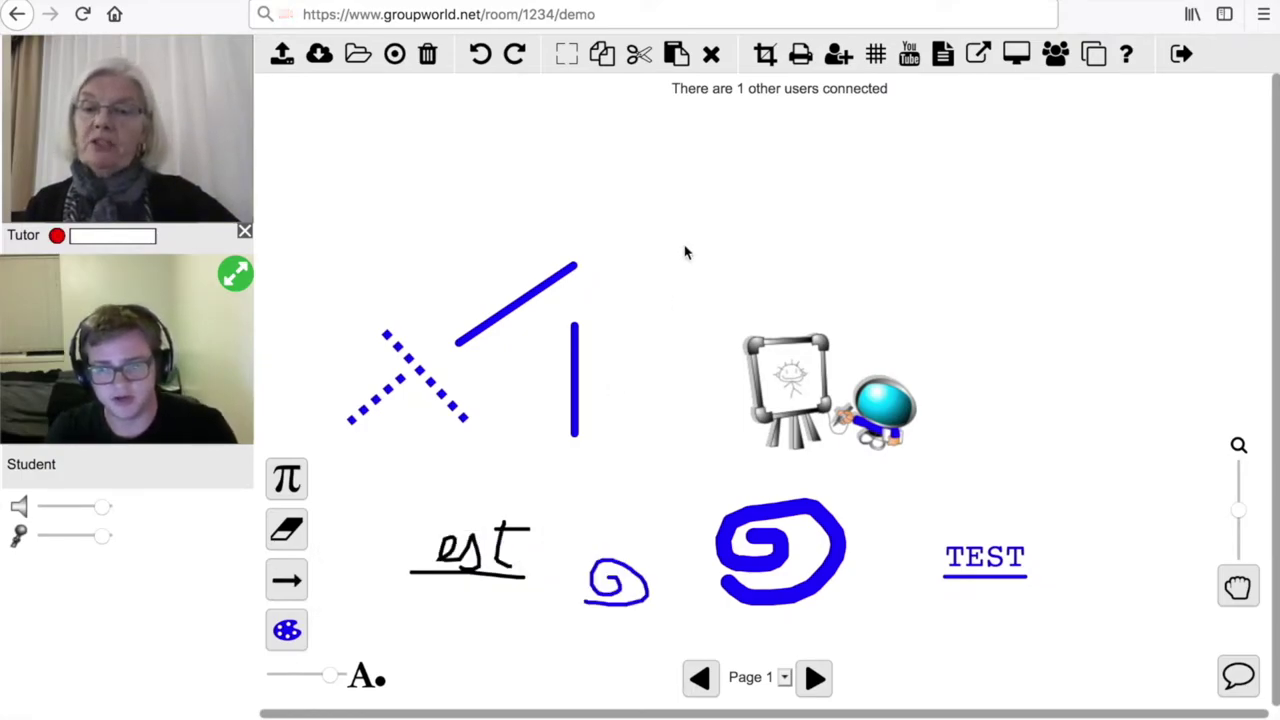
{"action": "mouse_move", "coordinate": [677, 246]}
{"action": "left_mouse_down"}
{"action": "mouse_move", "coordinate": [683, 326]}
{"action": "mouse_move", "coordinate": [704, 370]}
{"action": "left_mouse_up"}
{"action": "left_click_drag", "start_coordinate": [727, 227], "coordinate": [825, 278]}
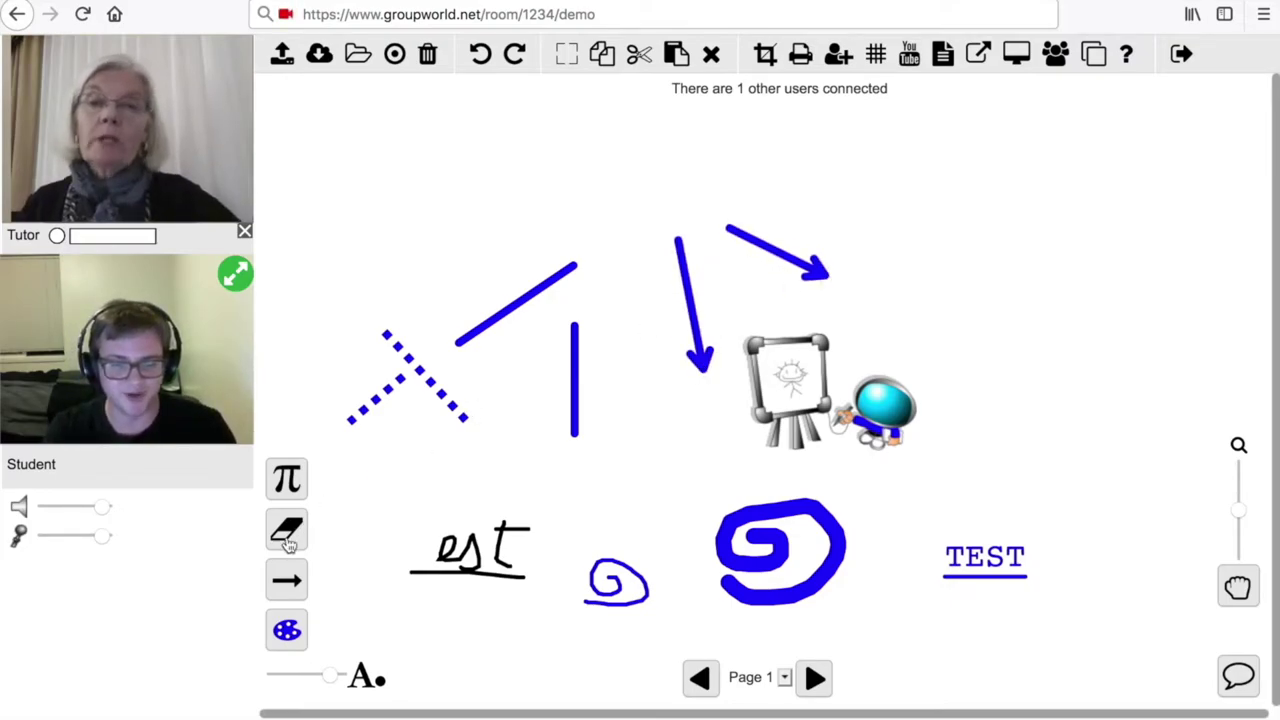
{"action": "left_click", "coordinate": [287, 582]}
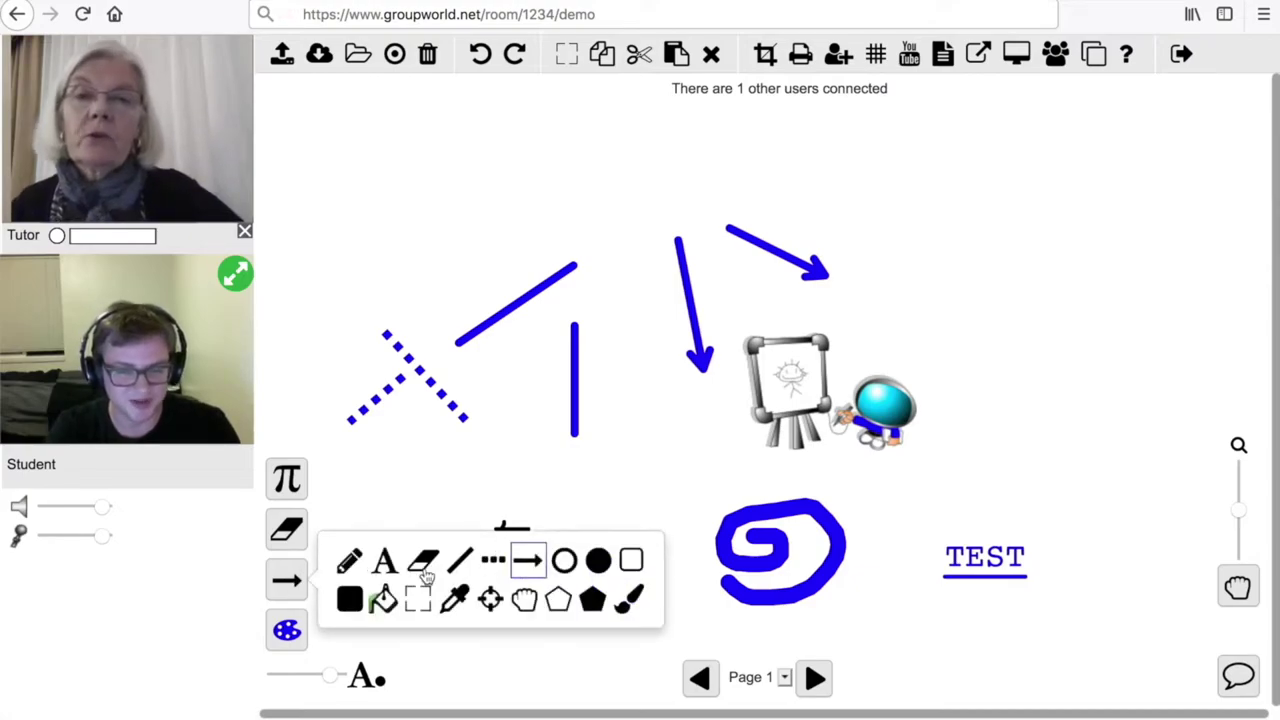
{"action": "left_click", "coordinate": [566, 563]}
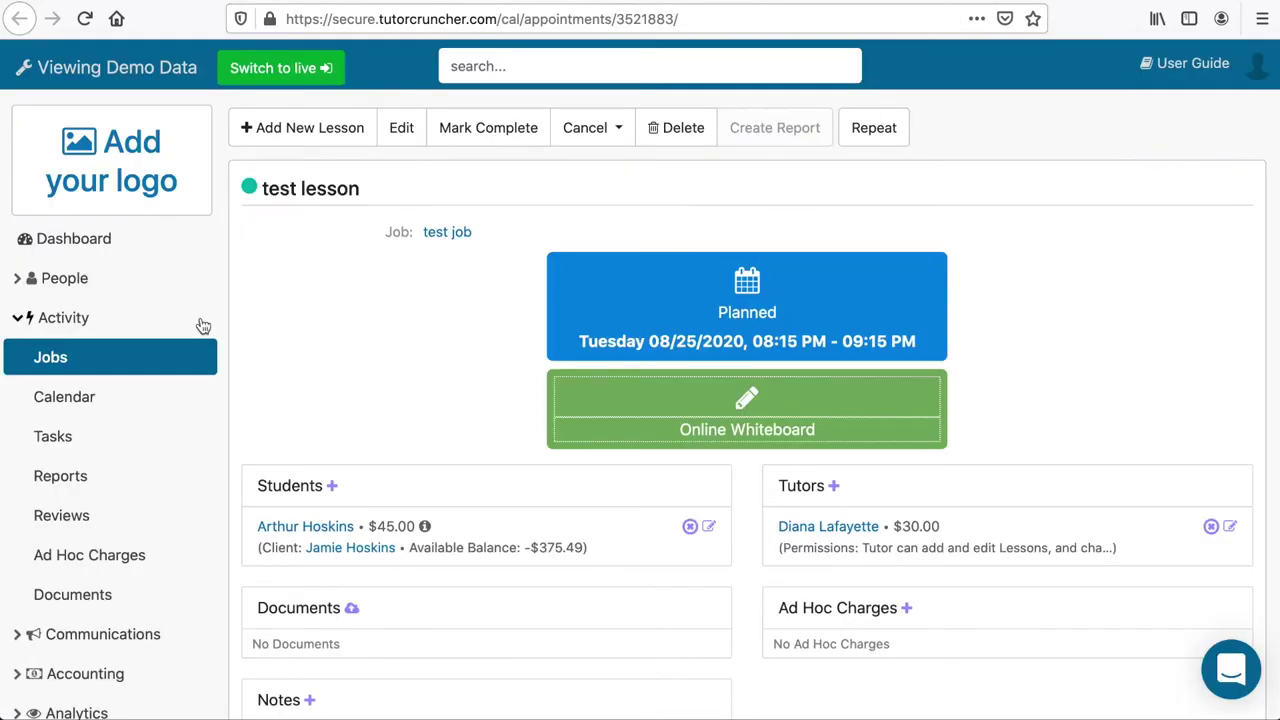
Search System Settings for 'sso' and open Online Integrations.
{"action": "scroll", "coordinate": [86, 600], "scroll_direction": "down", "scroll_amount": 1}
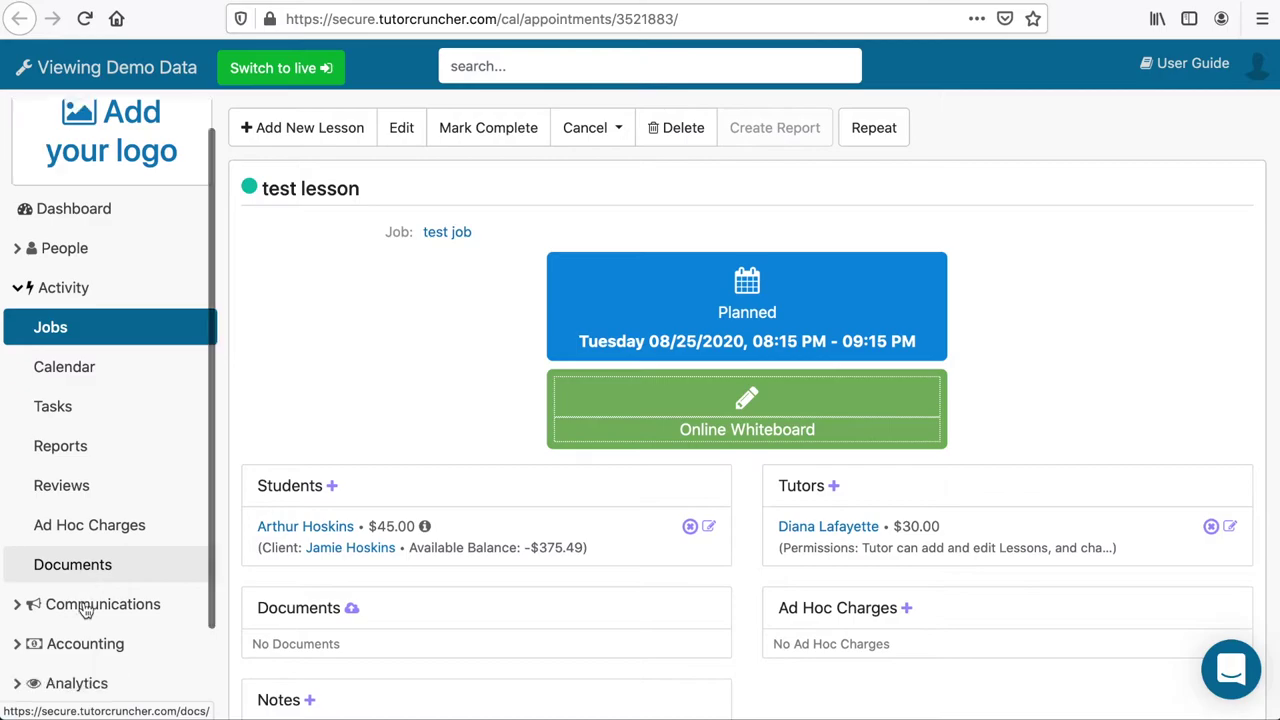
{"action": "scroll", "coordinate": [86, 610], "scroll_direction": "down", "scroll_amount": 2}
{"action": "left_click", "coordinate": [70, 620]}
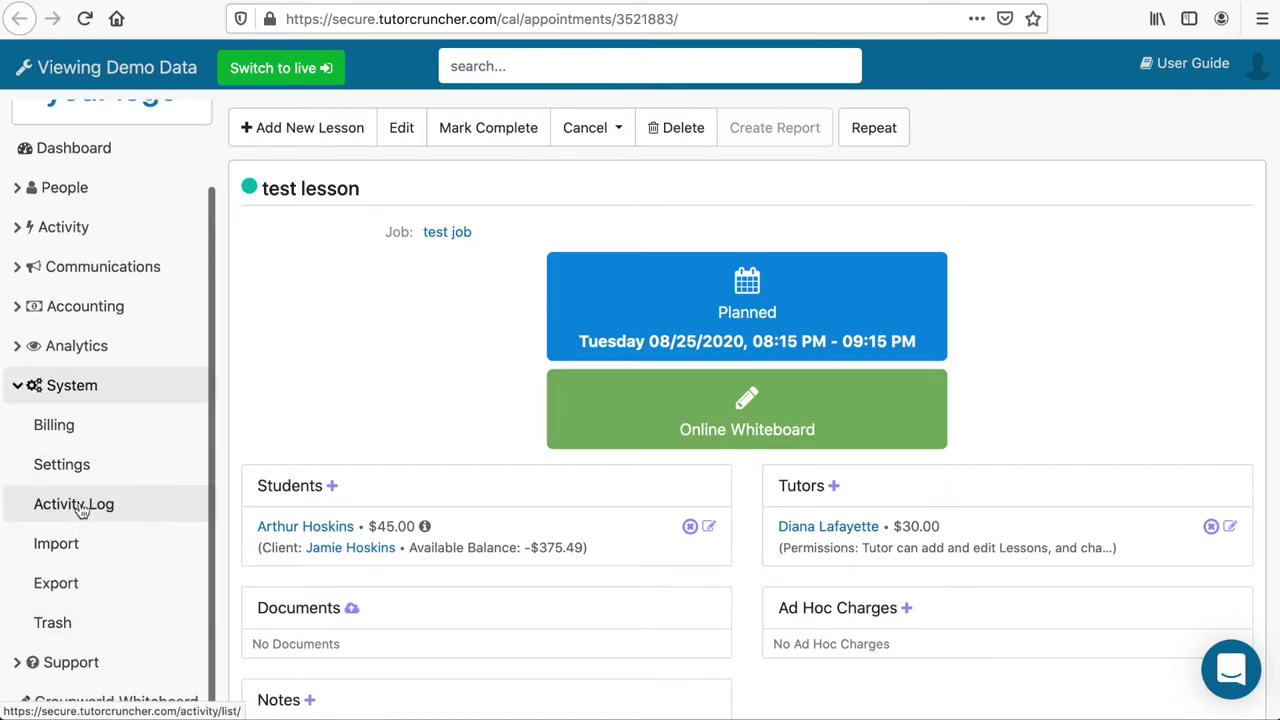
{"action": "left_click", "coordinate": [70, 468]}
{"action": "left_click", "coordinate": [349, 180]}
{"action": "type", "text": "sso"}
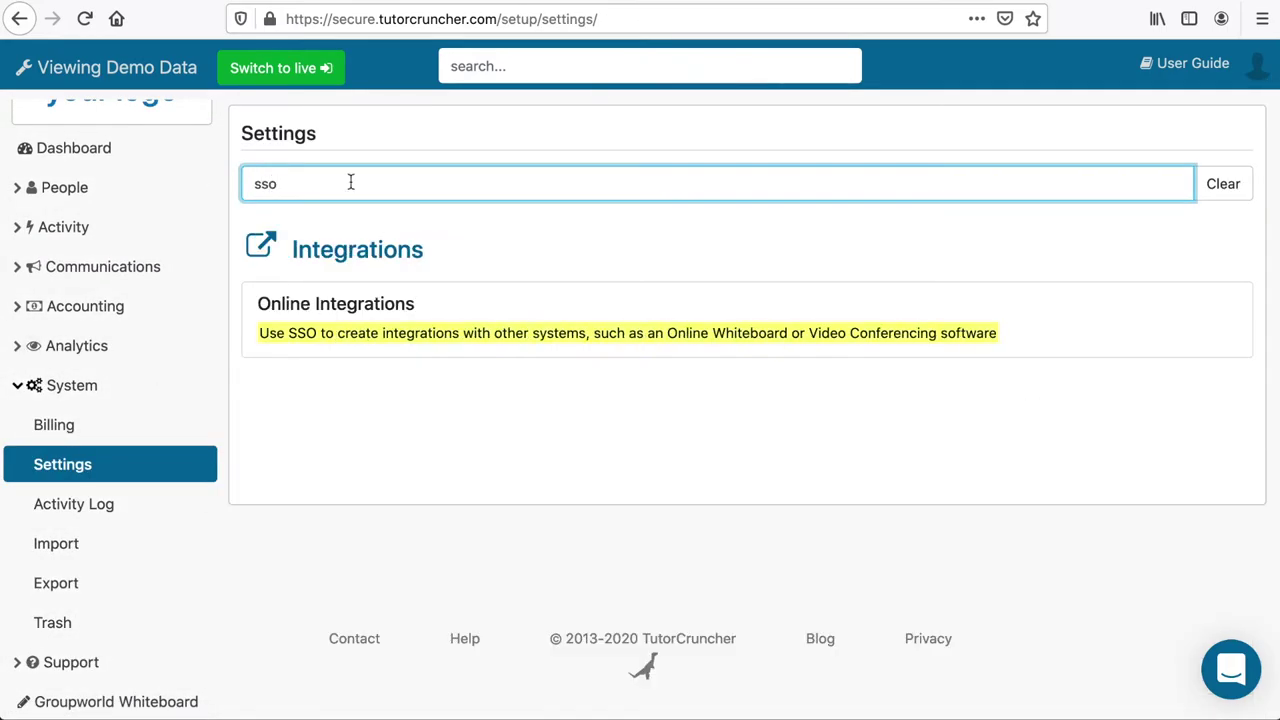
{"action": "left_click", "coordinate": [360, 337]}
Open the Groupworld integration's settings and inspect its sign-in URL.
{"action": "left_click", "coordinate": [357, 249]}
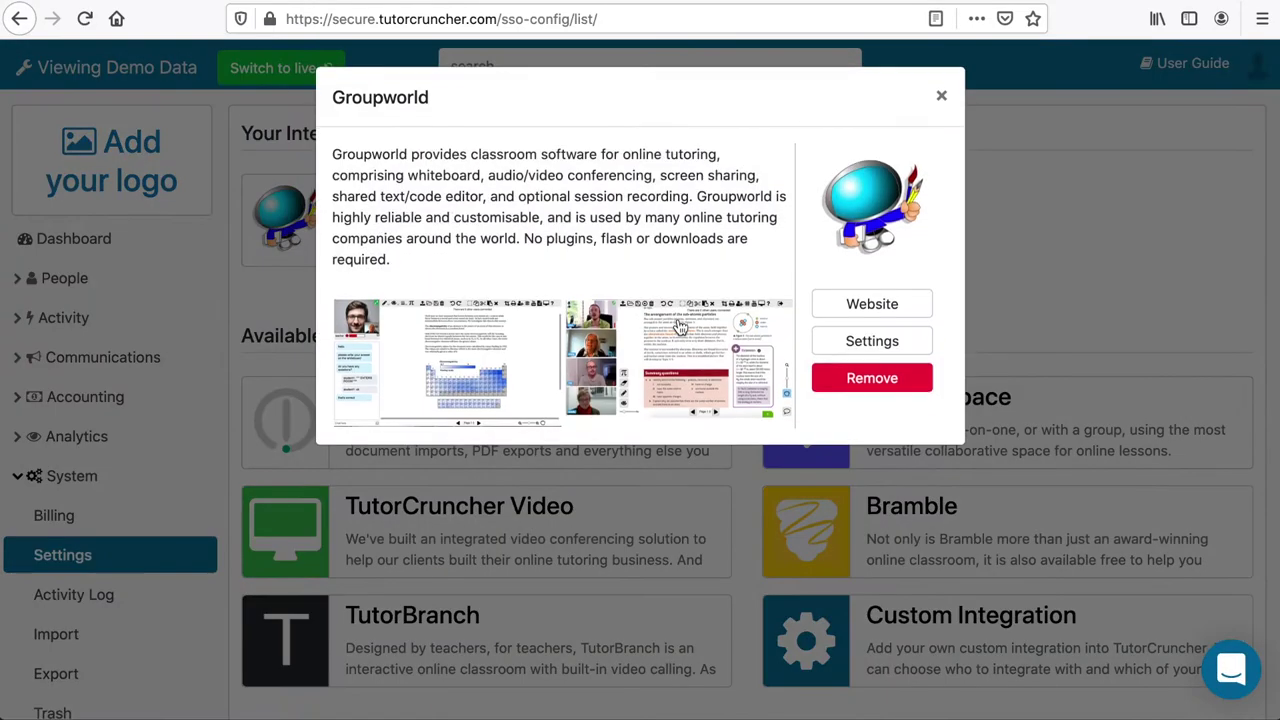
{"action": "left_click", "coordinate": [890, 355]}
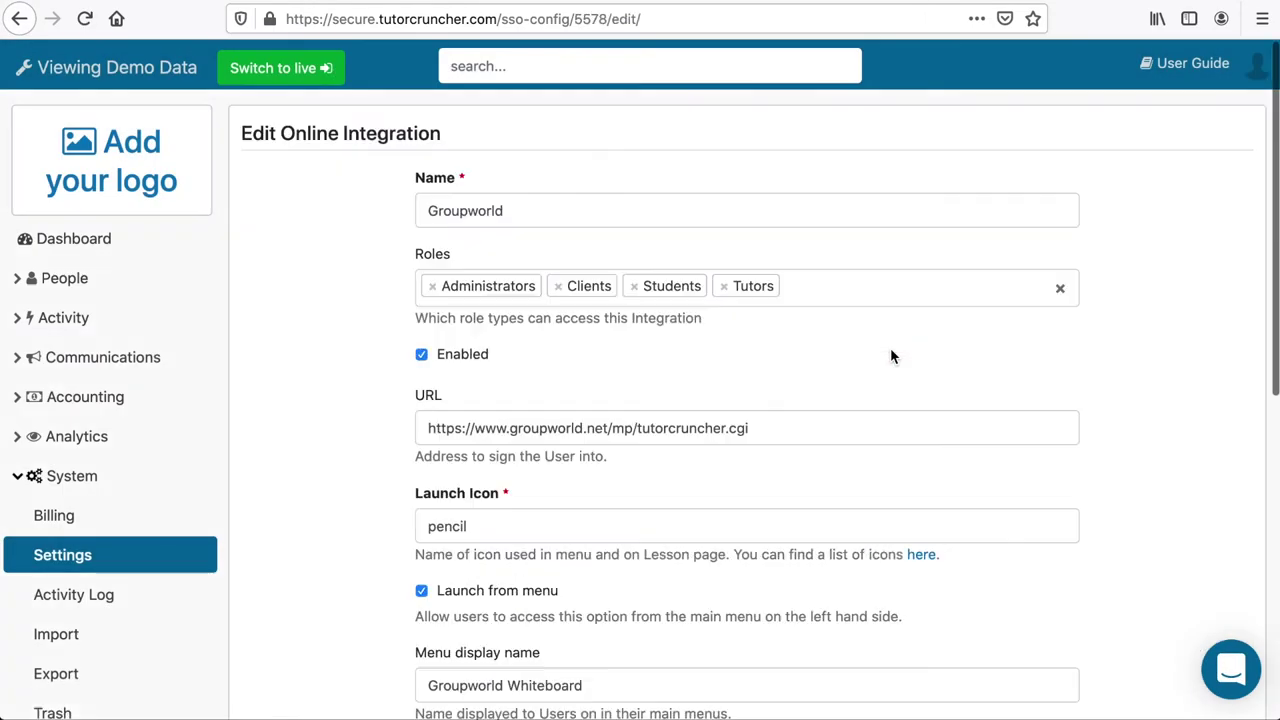
{"action": "scroll", "coordinate": [870, 370], "scroll_direction": "down", "scroll_amount": 1}
{"action": "left_click", "coordinate": [818, 413]}
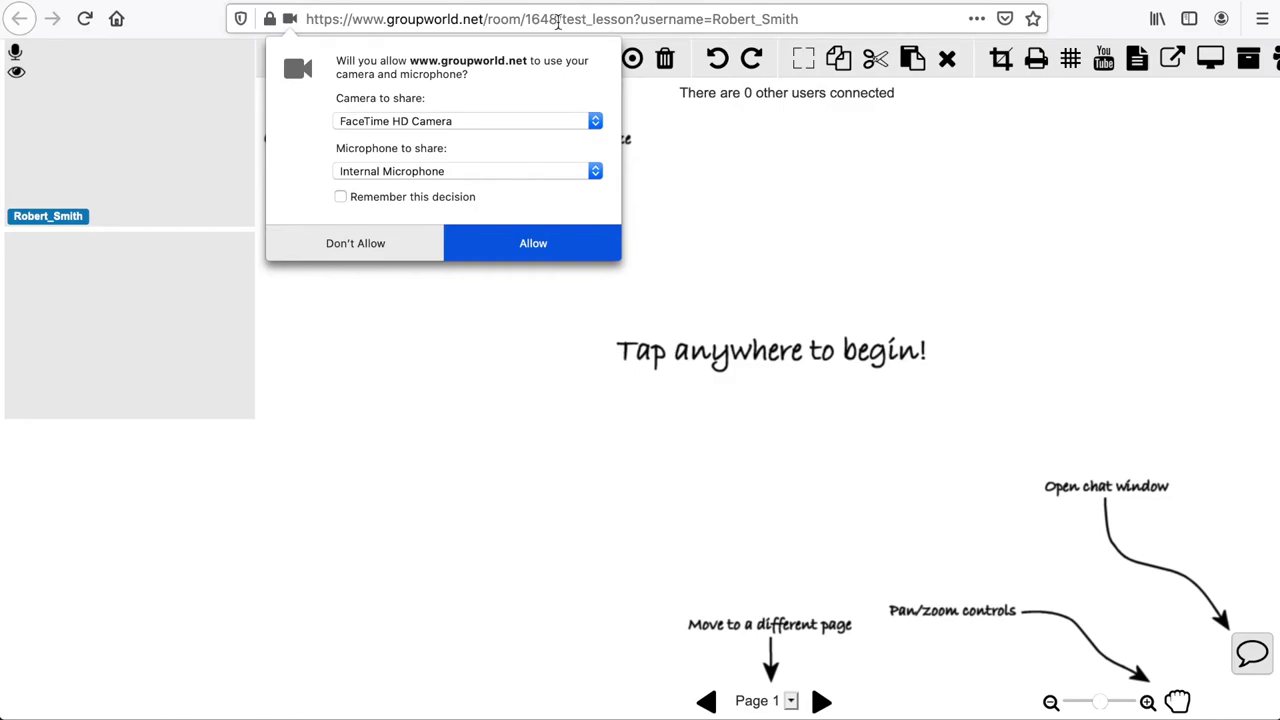
Select 'test_lesson' in the address bar, then load groupworld.net/admin in a new tab.
{"action": "left_click_drag", "start_coordinate": [561, 20], "coordinate": [604, 22]}
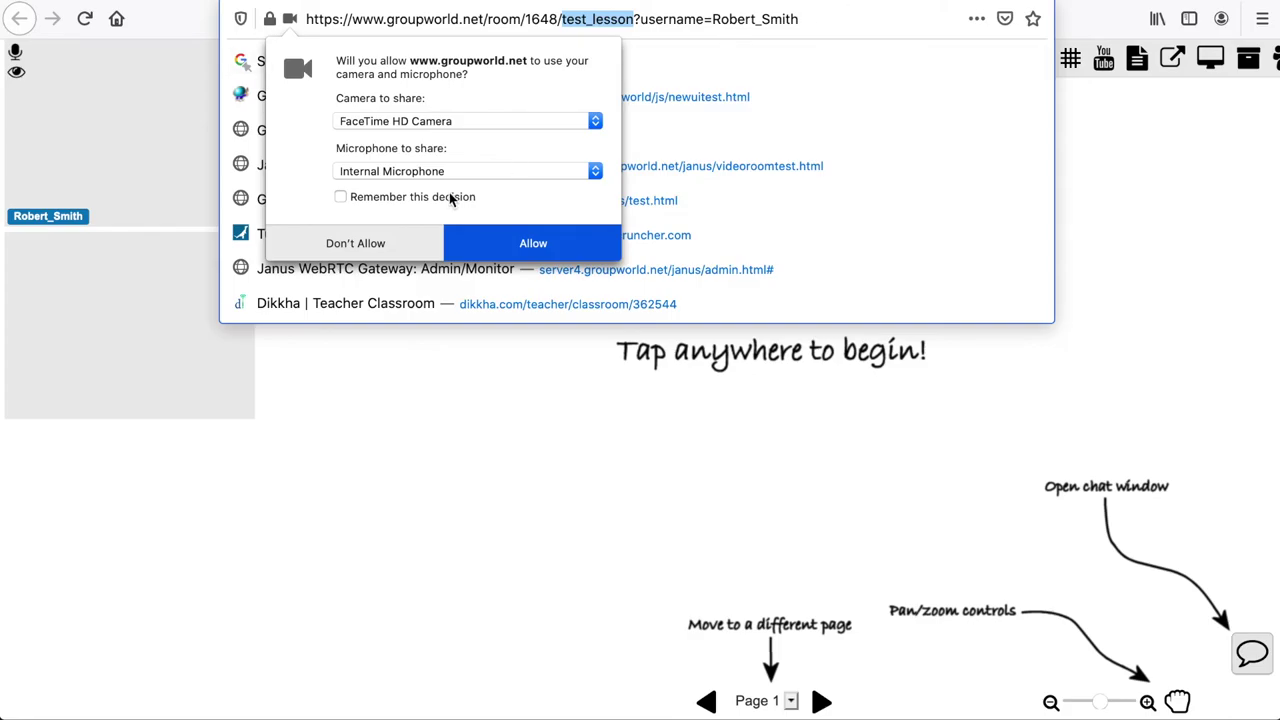
{"action": "key", "text": "super+t"}
{"action": "type", "text": "groupworld.net/admin/"}
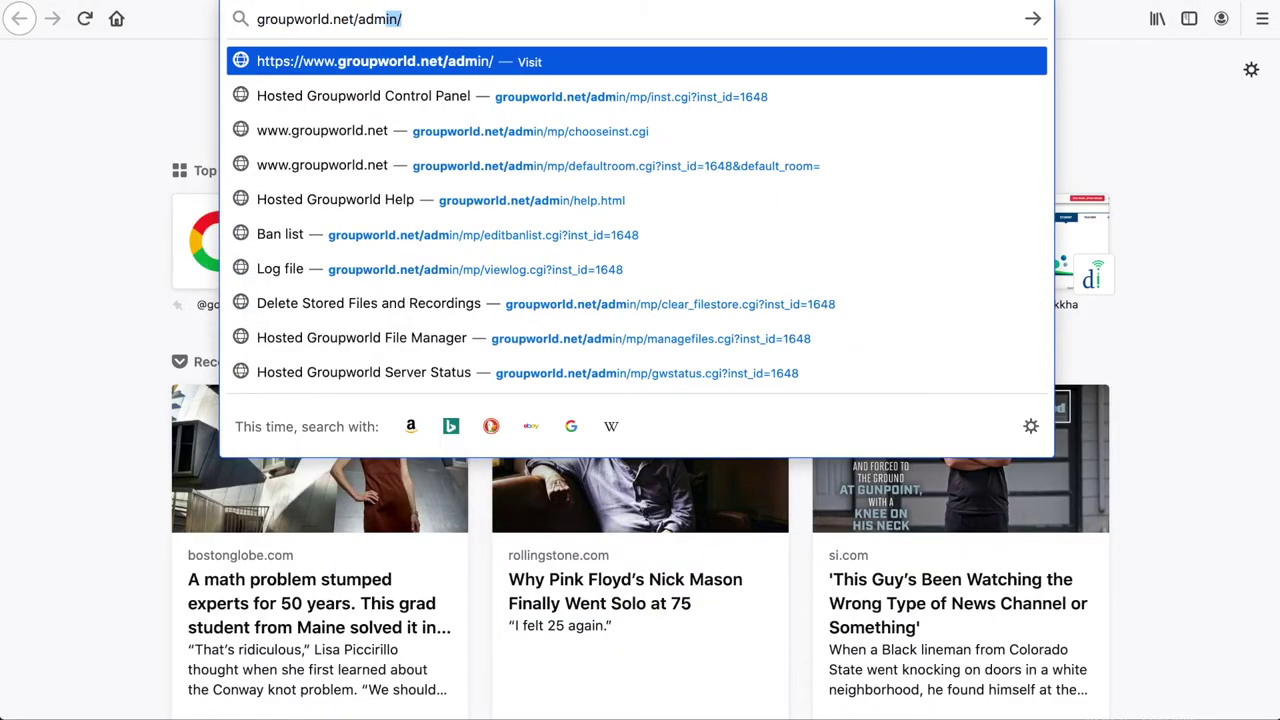
{"action": "key", "text": "Return"}
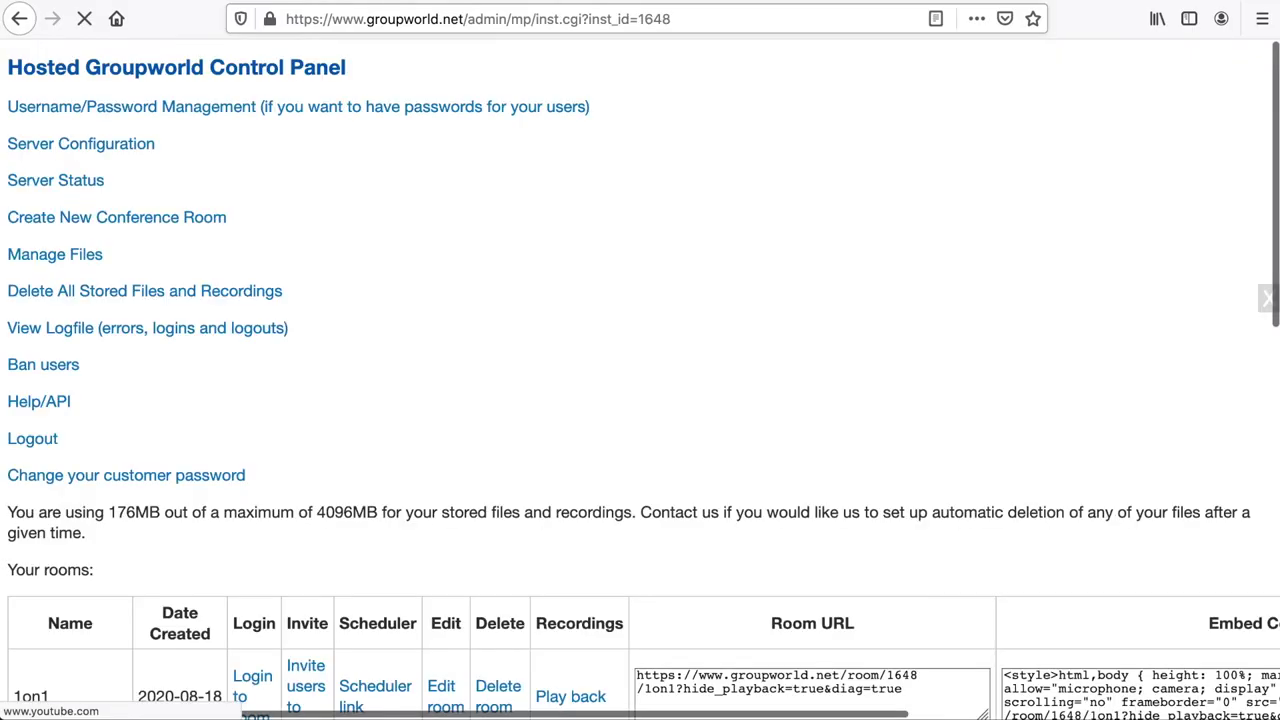
Review the 1on1 room's parameter table and save it with Create/Update Room.
{"action": "scroll", "coordinate": [375, 317], "scroll_direction": "down", "scroll_amount": 3}
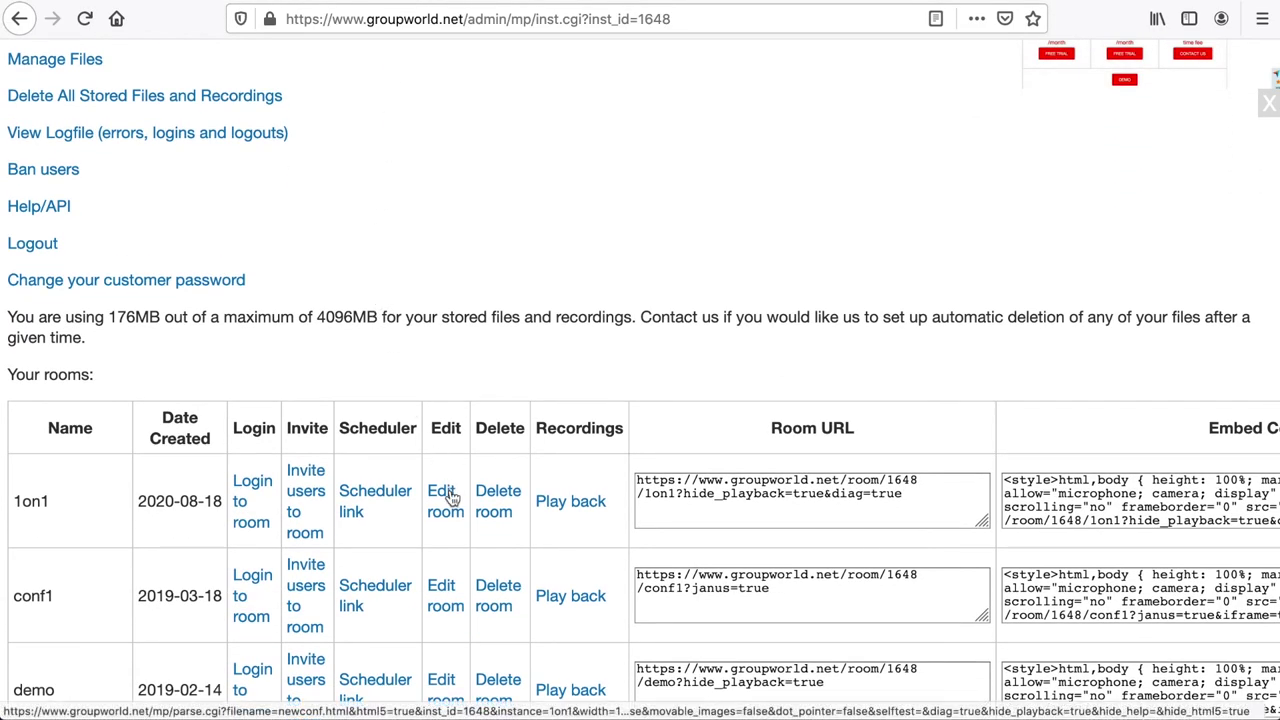
{"action": "left_click", "coordinate": [452, 498]}
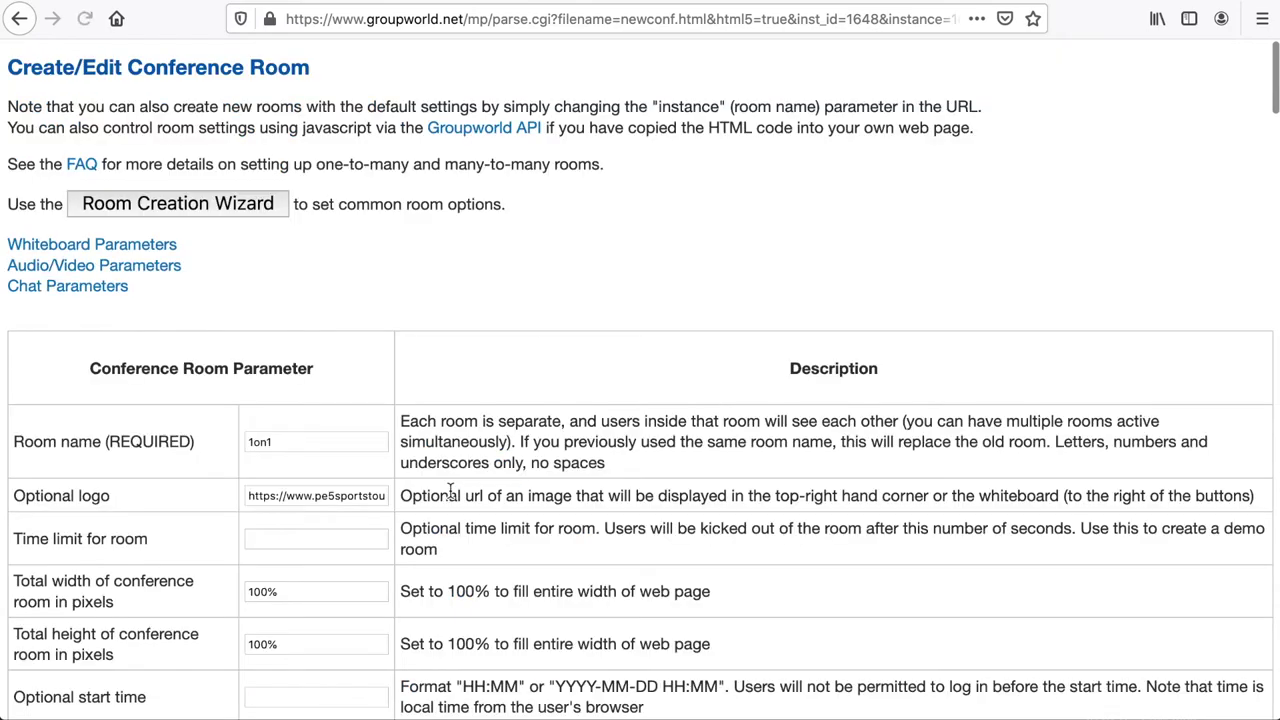
{"action": "scroll", "coordinate": [450, 490], "scroll_direction": "down", "scroll_amount": 5}
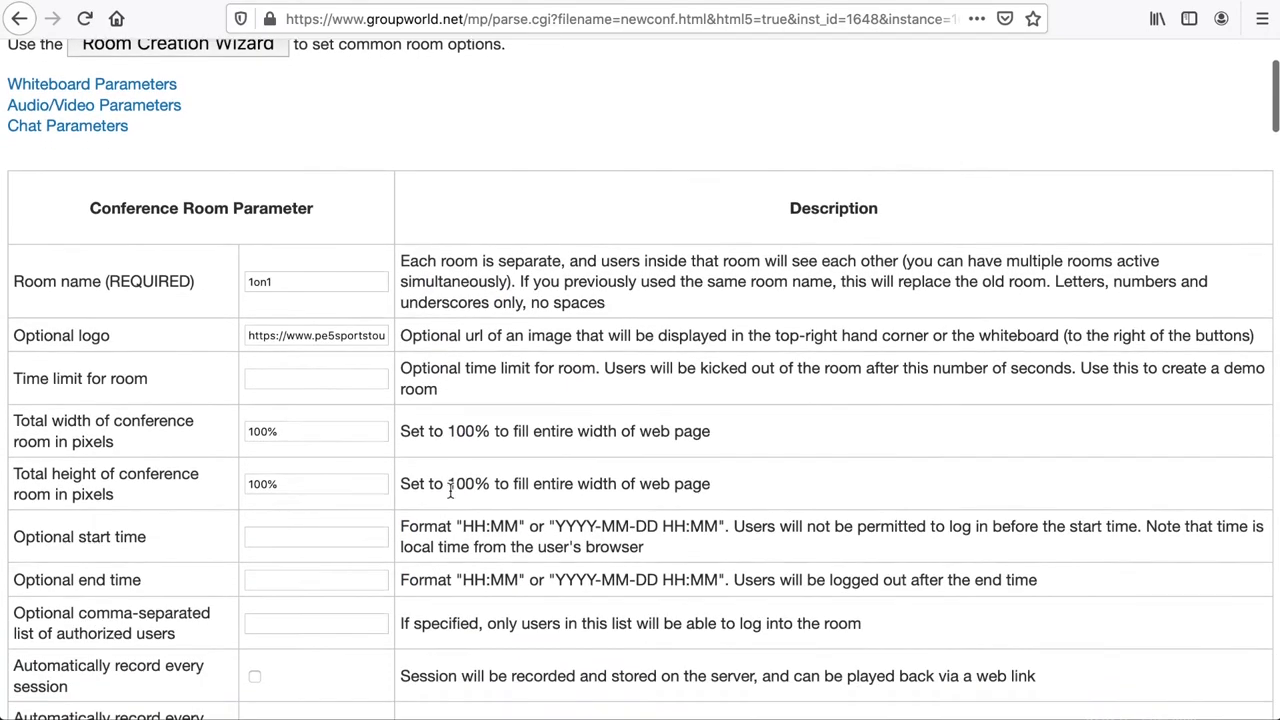
{"action": "scroll", "coordinate": [450, 490], "scroll_direction": "down", "scroll_amount": 20}
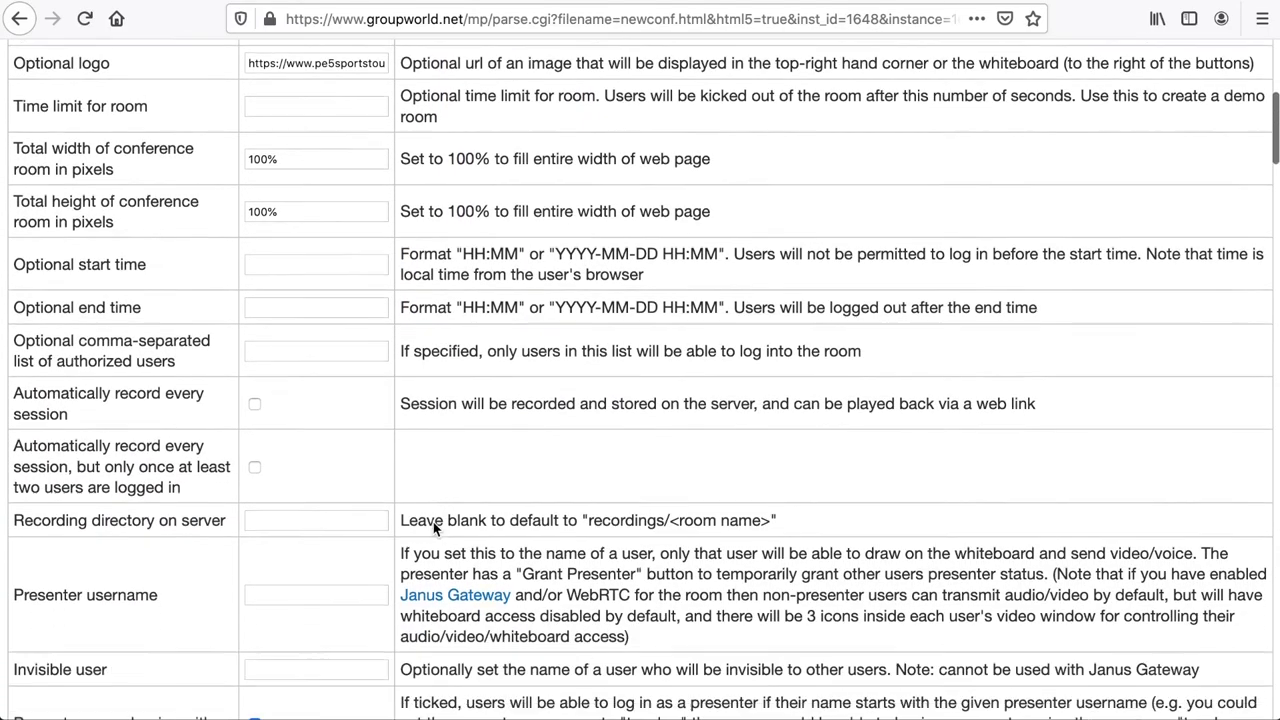
{"action": "scroll", "coordinate": [432, 521], "scroll_direction": "down", "scroll_amount": 20}
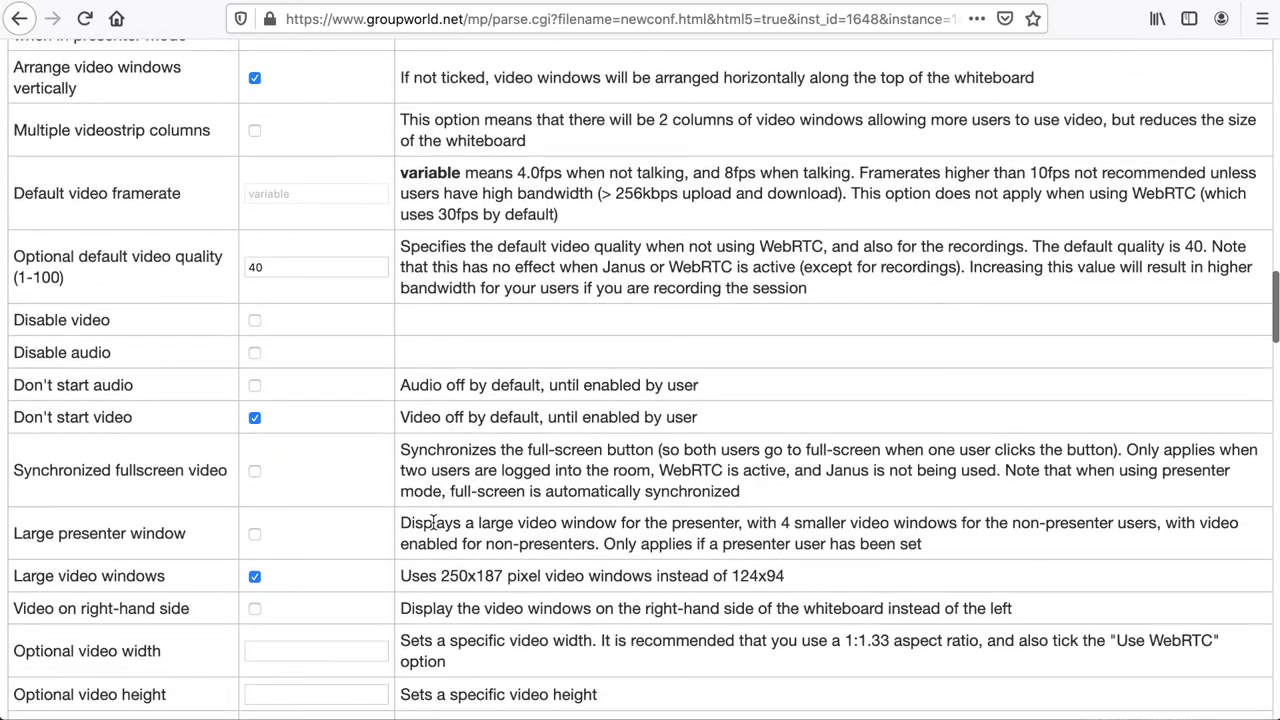
{"action": "scroll", "coordinate": [433, 521], "scroll_direction": "down", "scroll_amount": 20}
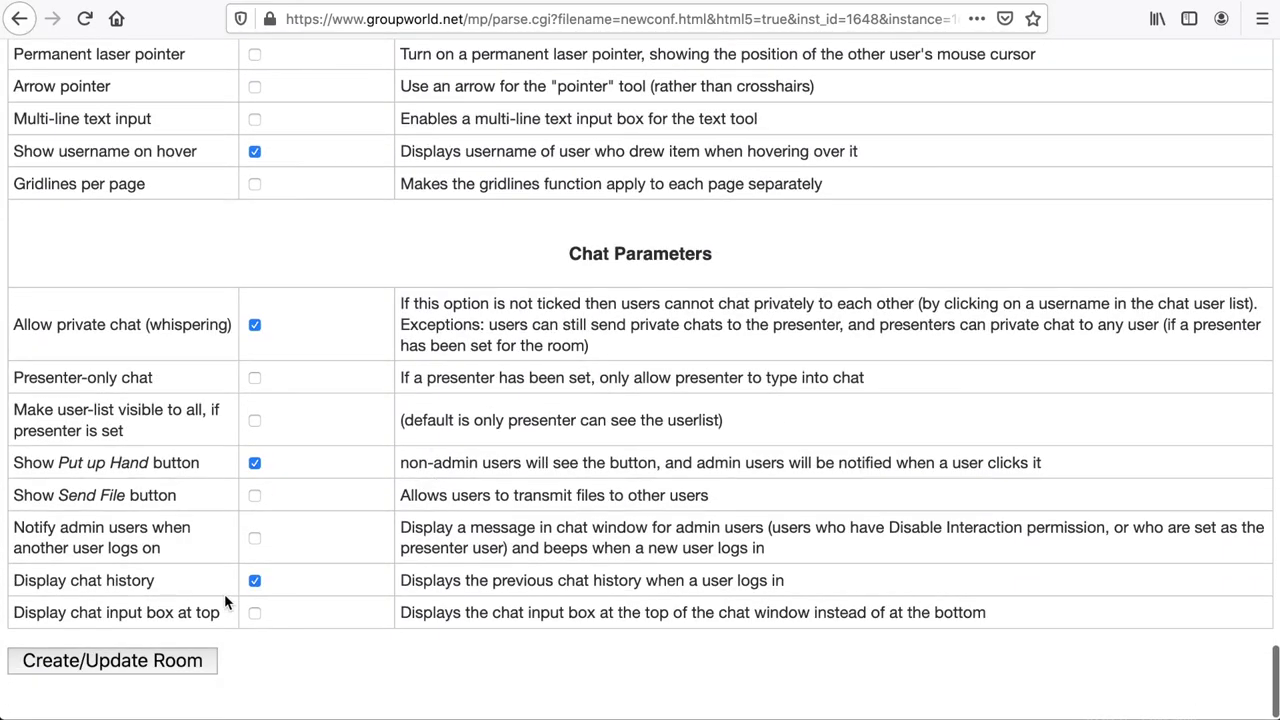
{"action": "left_click", "coordinate": [171, 661]}
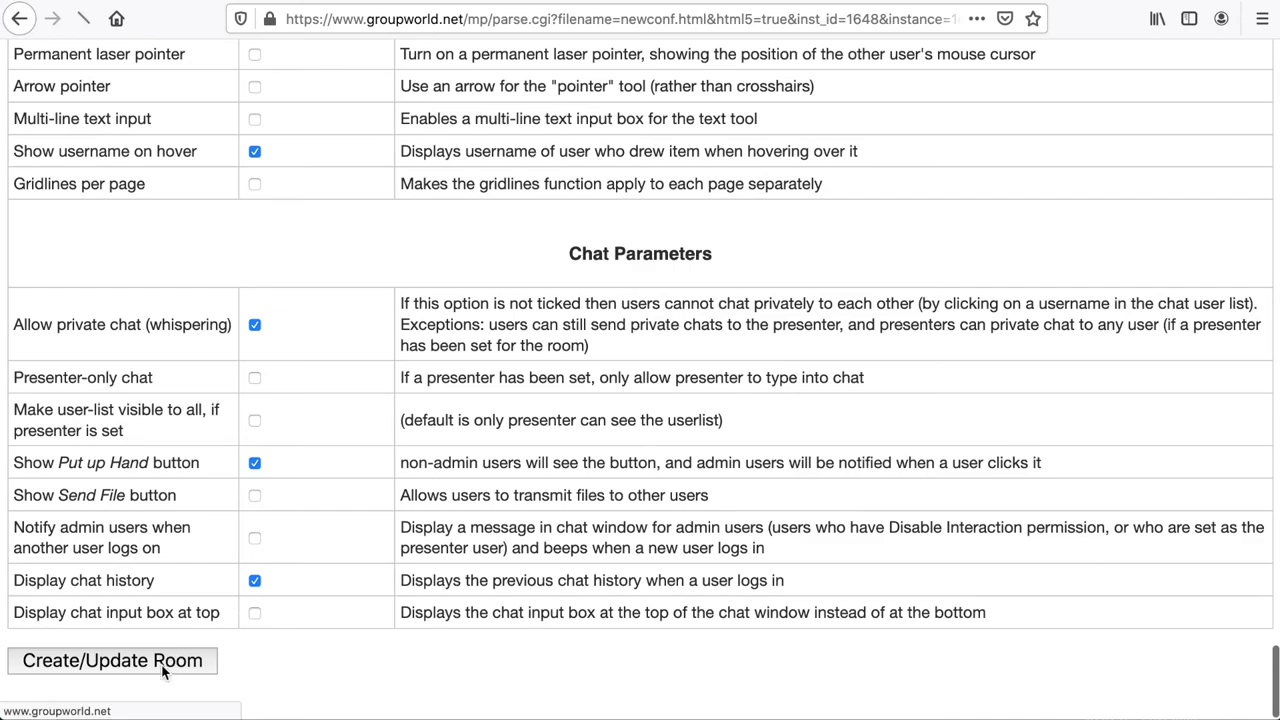
Tick the Default template checkbox in the 1on1 room row.
{"action": "scroll", "coordinate": [863, 366], "scroll_direction": "right", "scroll_amount": 8}
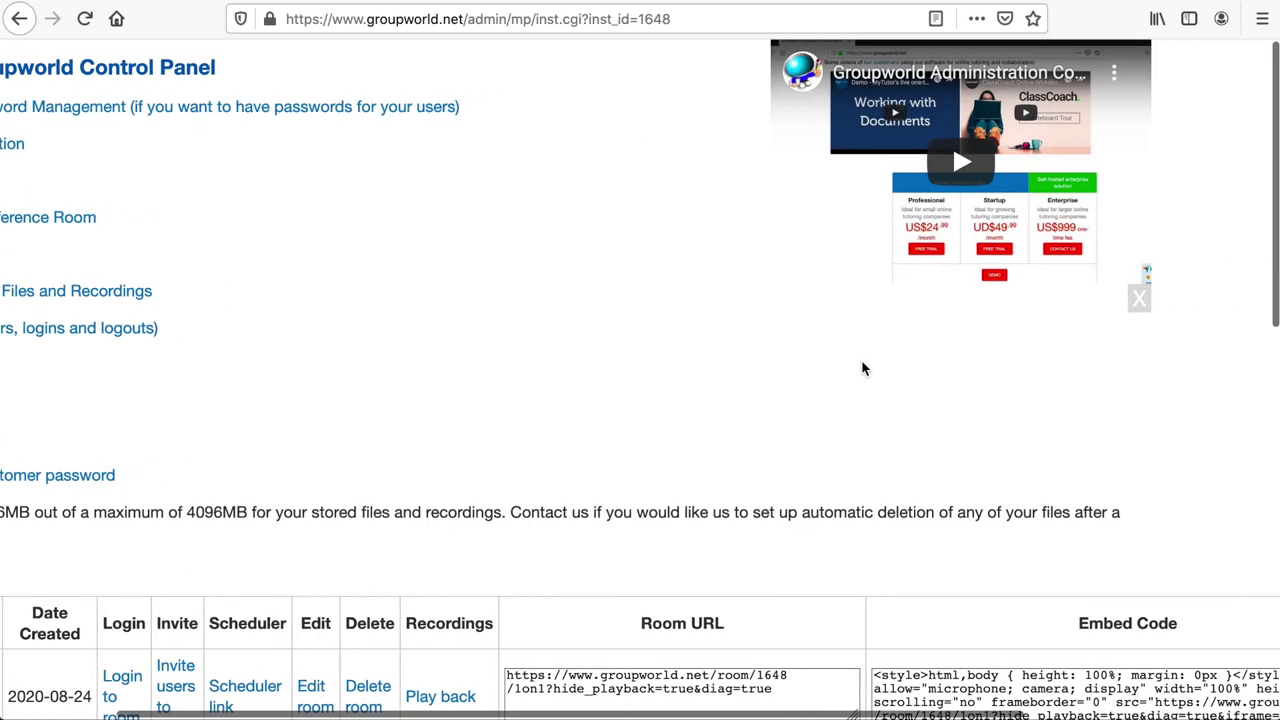
{"action": "scroll", "coordinate": [900, 363], "scroll_direction": "down", "scroll_amount": 5}
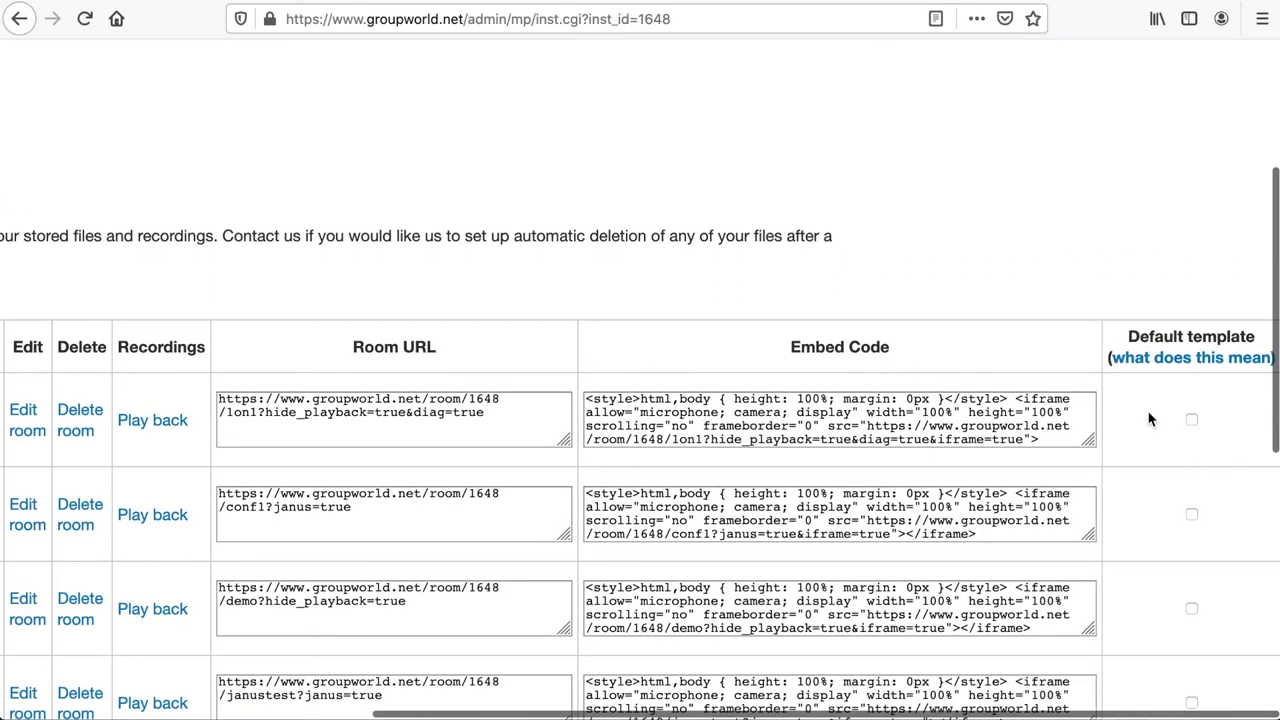
{"action": "left_click", "coordinate": [1192, 418]}
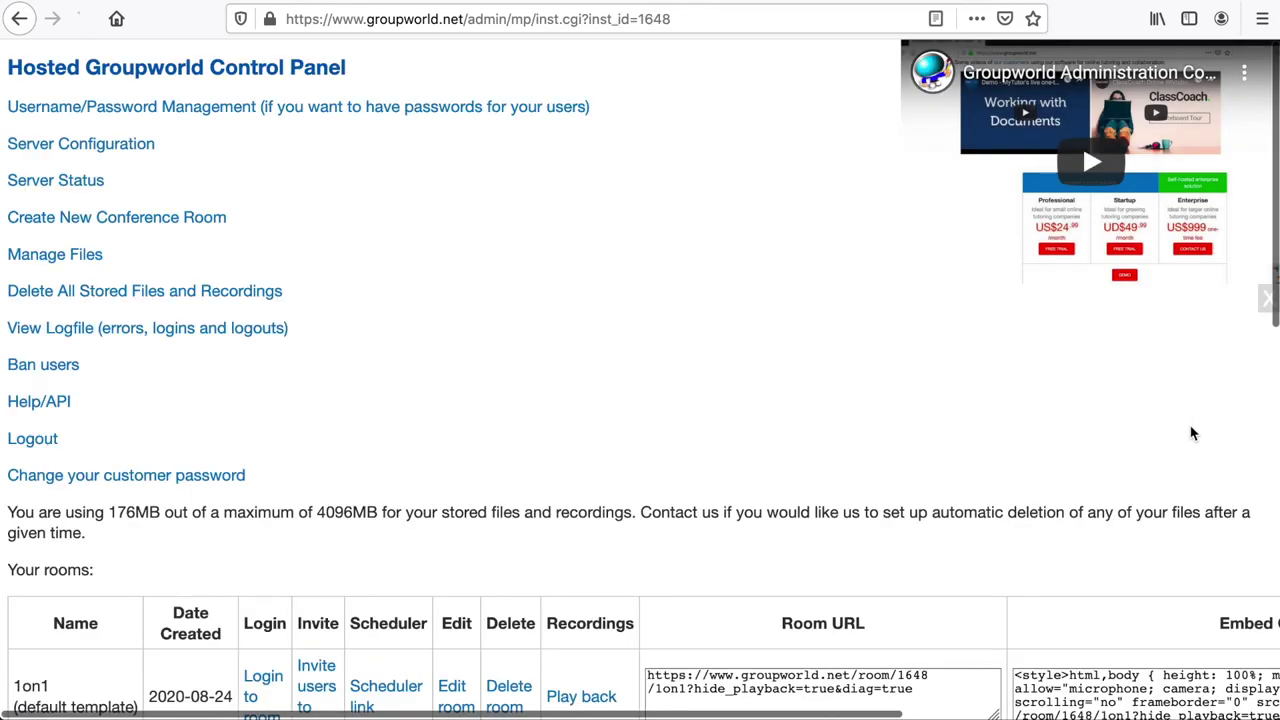